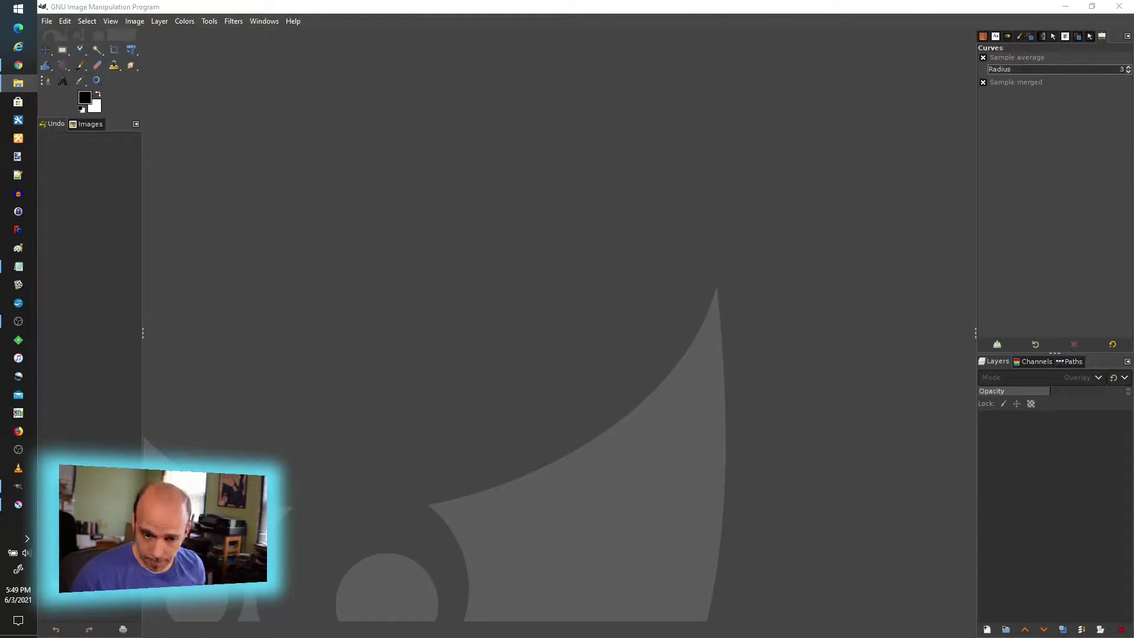
Send DSC_0460.NEF from darktable into GIMP, then close darktable so the photo opens as a single layer.
drag(520, 362, 444, 359)
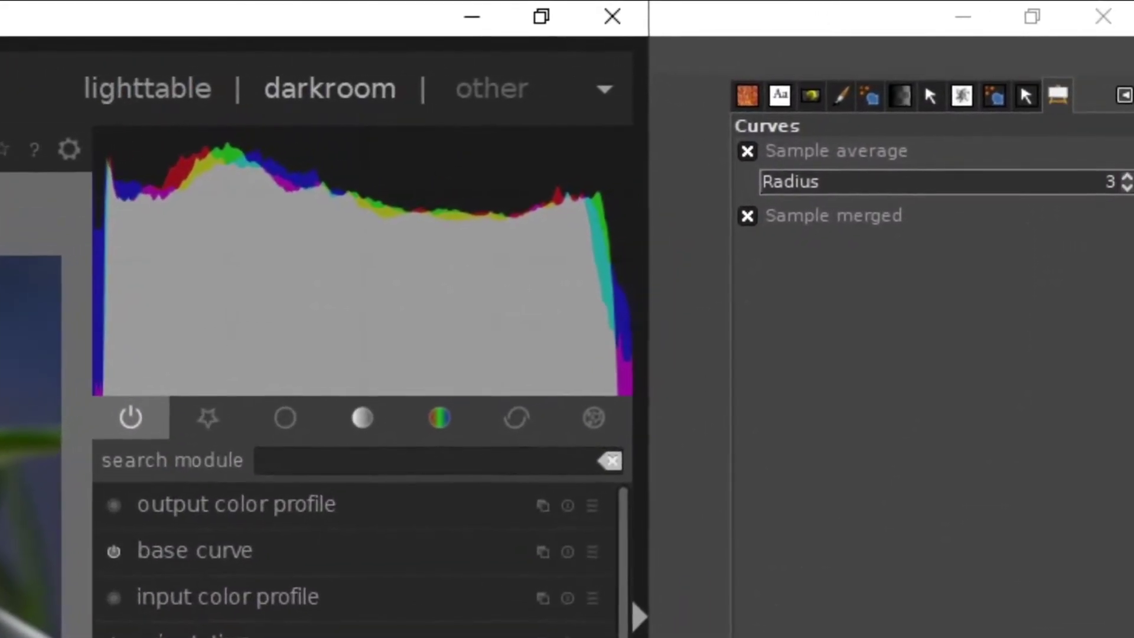
click(610, 16)
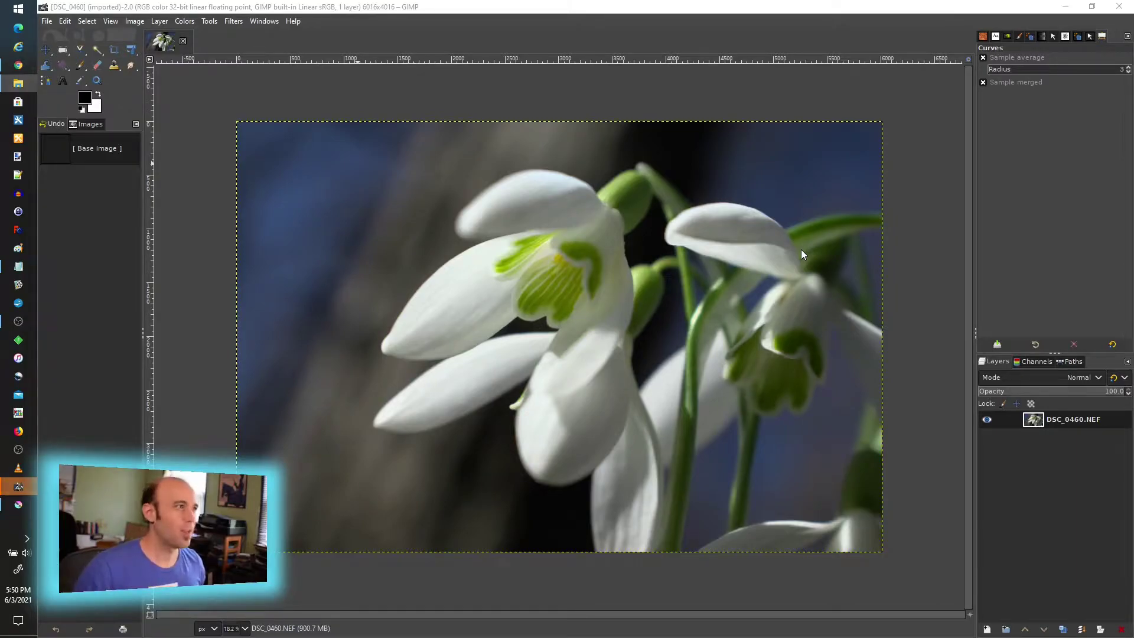
Drop DSC_0460.NEF into Krita and enlarge the RAW import dialog's preview.
click(26, 503)
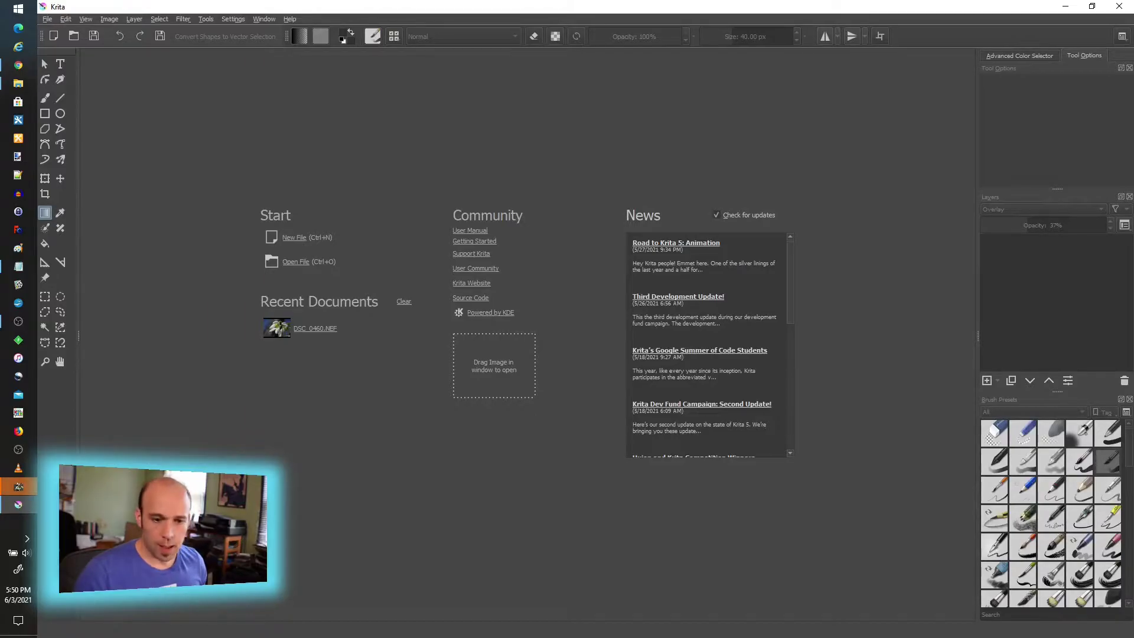
drag(18, 486, 468, 361)
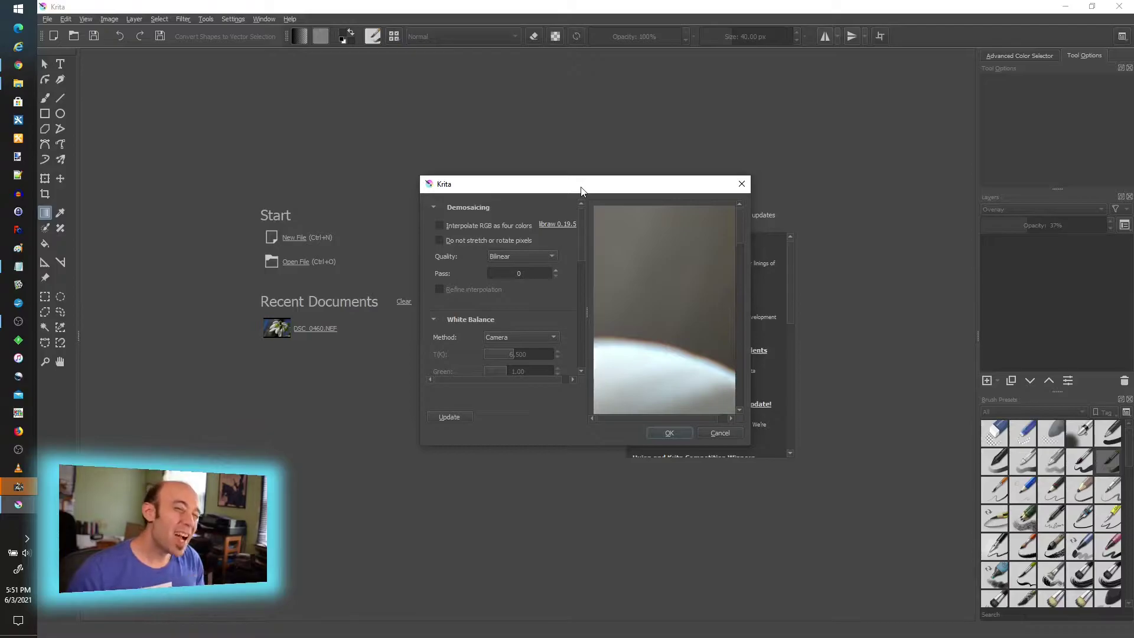
mouse_move(583, 257)
mouse_down()
mouse_move(582, 353)
mouse_move(583, 232)
mouse_up()
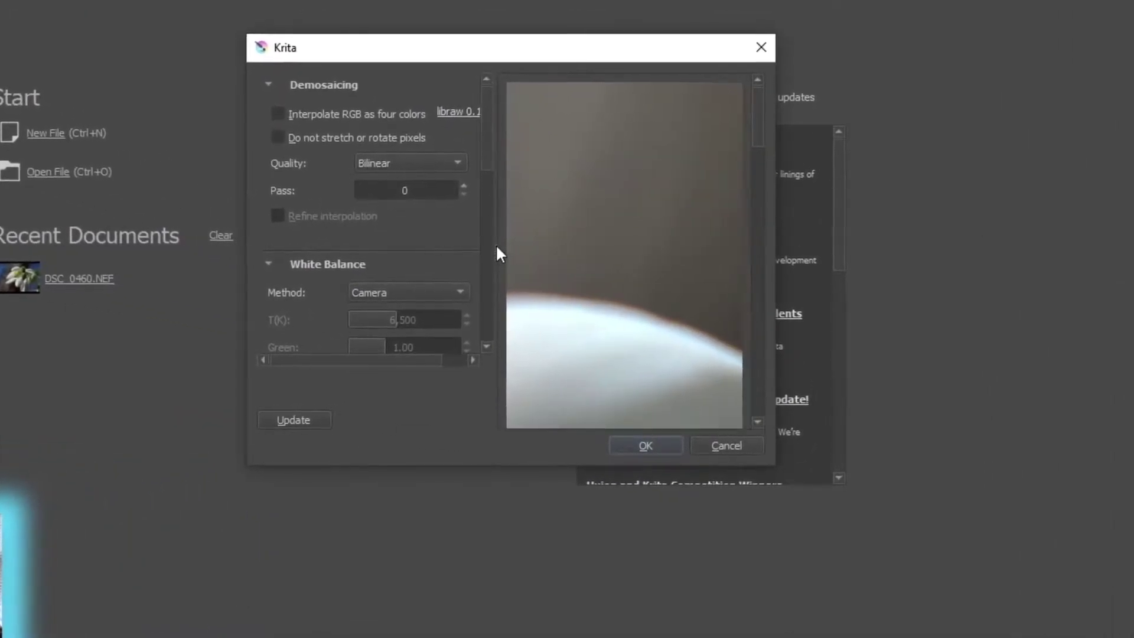
drag(496, 254, 268, 258)
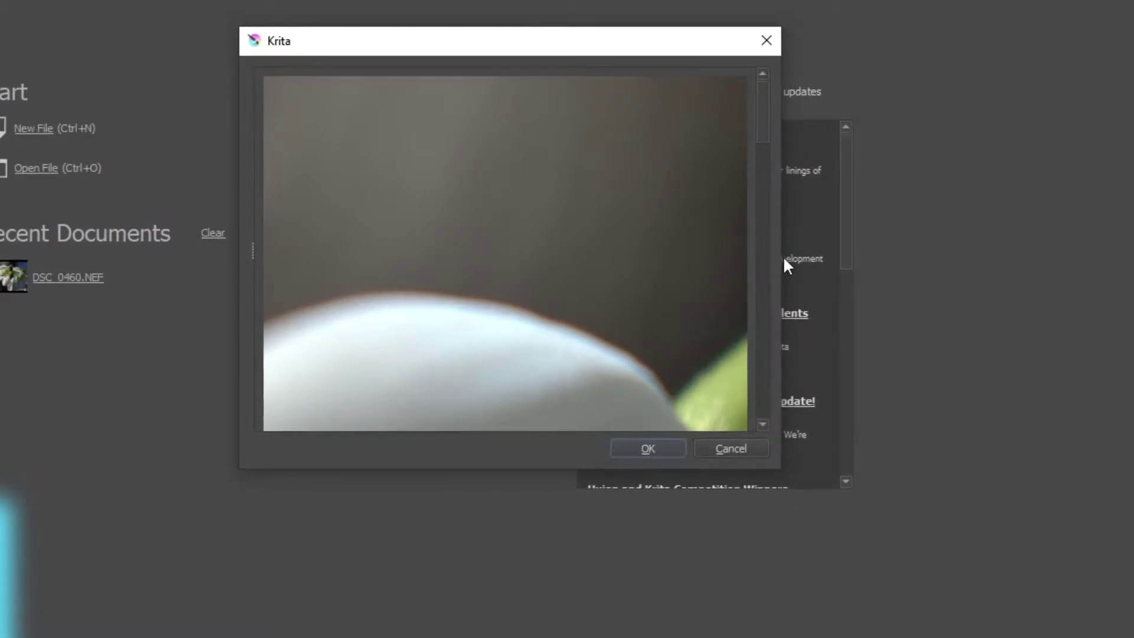
drag(782, 261, 1124, 263)
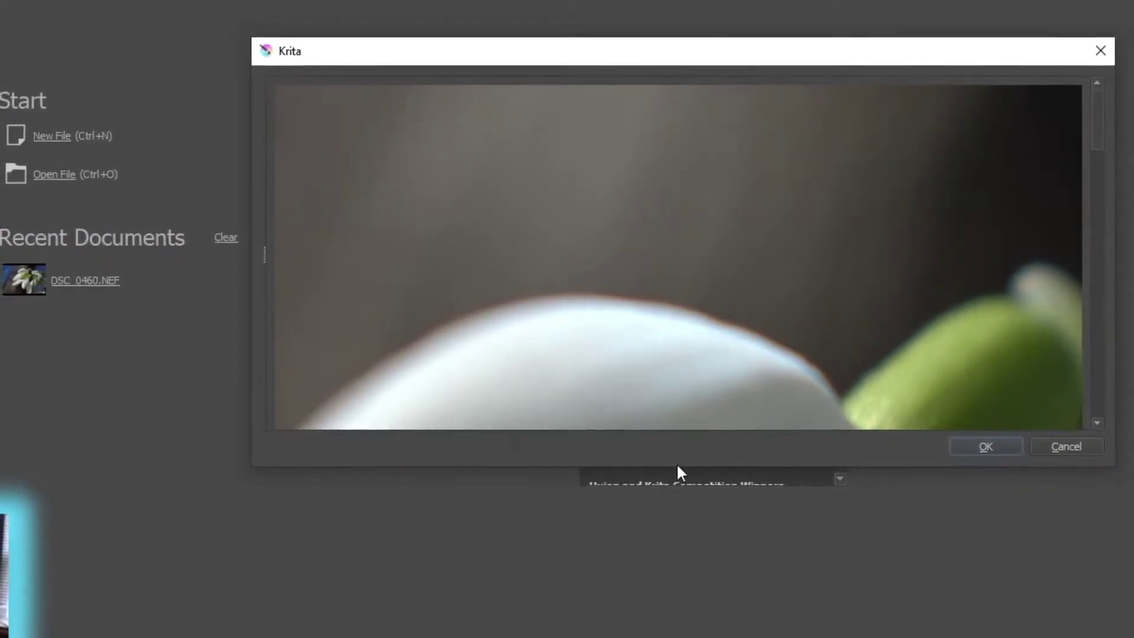
drag(676, 464, 620, 614)
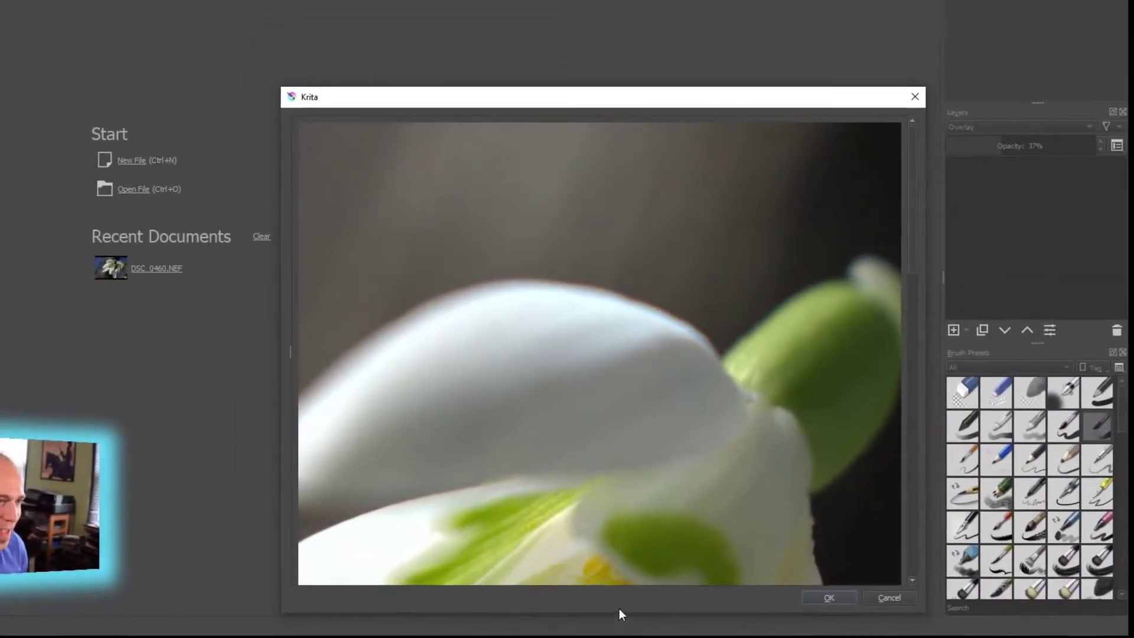
Reposition the RAW import window, restore its settings panel, and accept the import.
drag(561, 103, 522, 24)
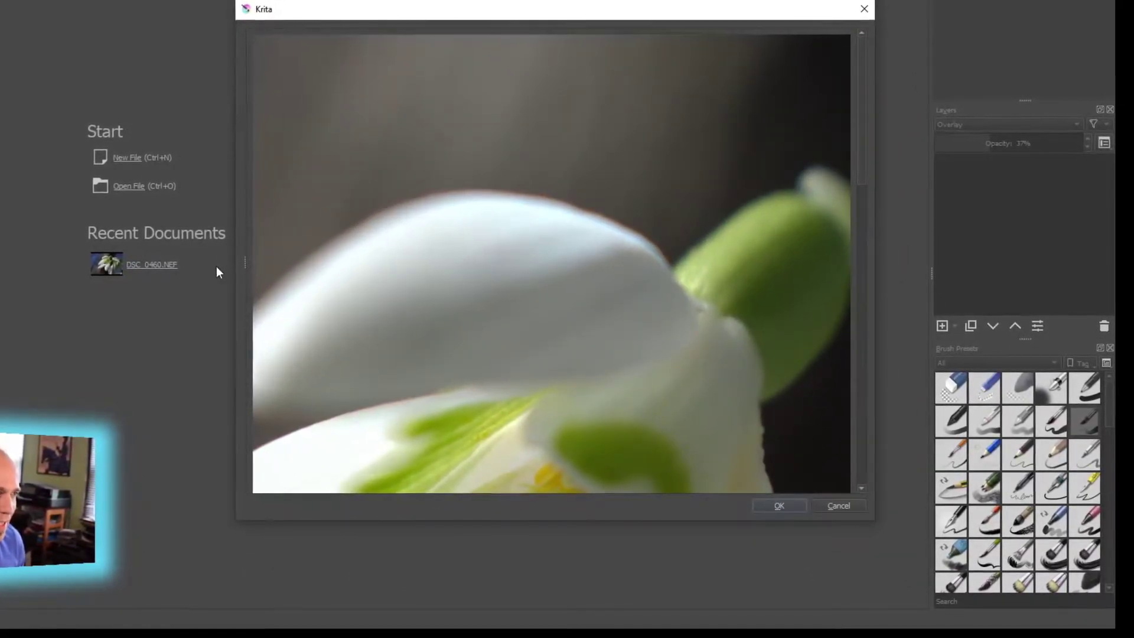
drag(244, 261, 419, 258)
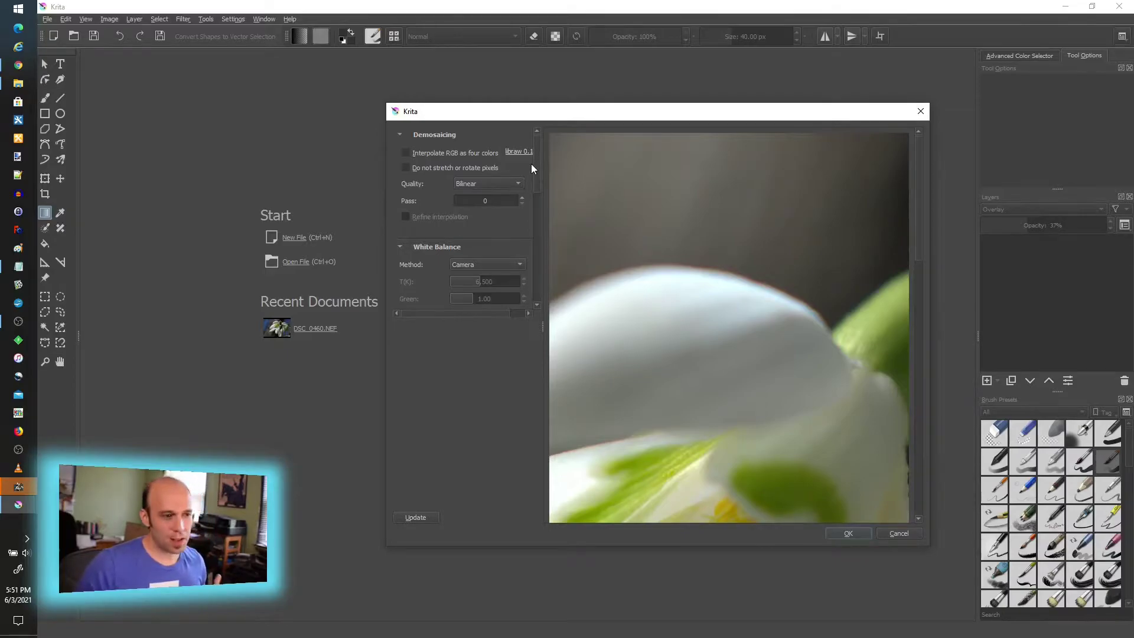
drag(537, 161, 550, 283)
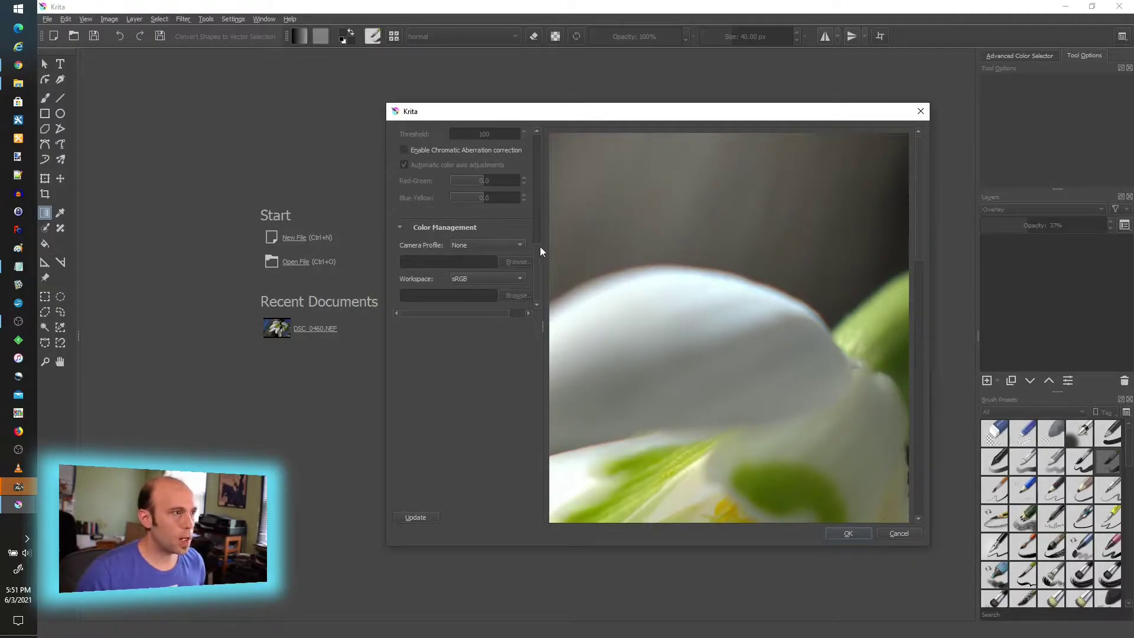
drag(540, 246, 534, 157)
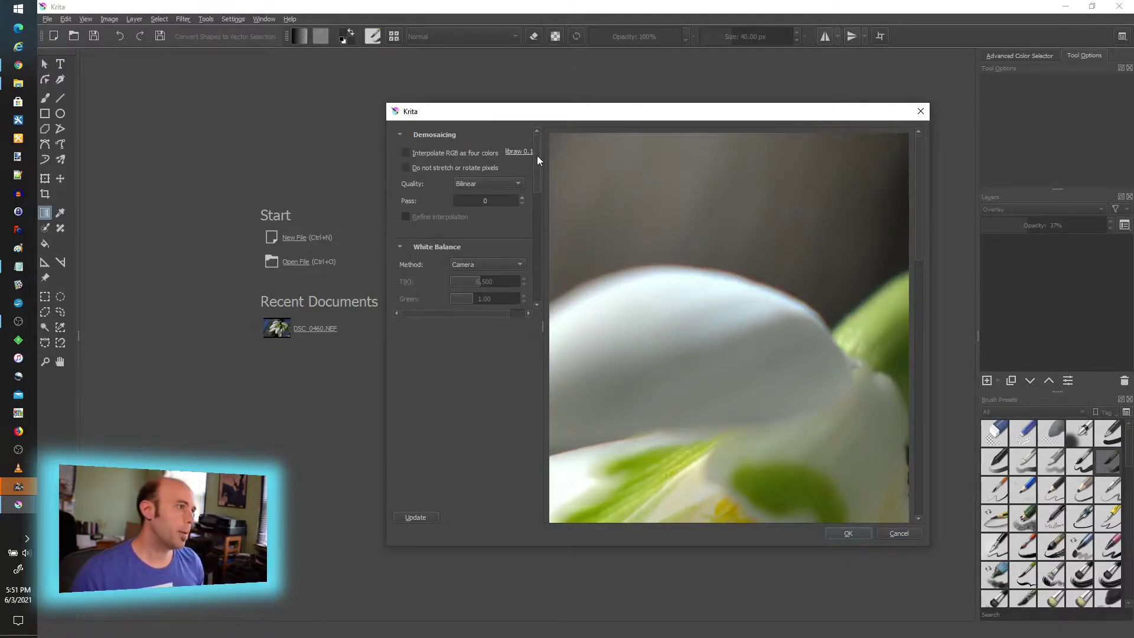
mouse_move(536, 155)
mouse_down()
mouse_move(541, 178)
mouse_move(535, 157)
mouse_up()
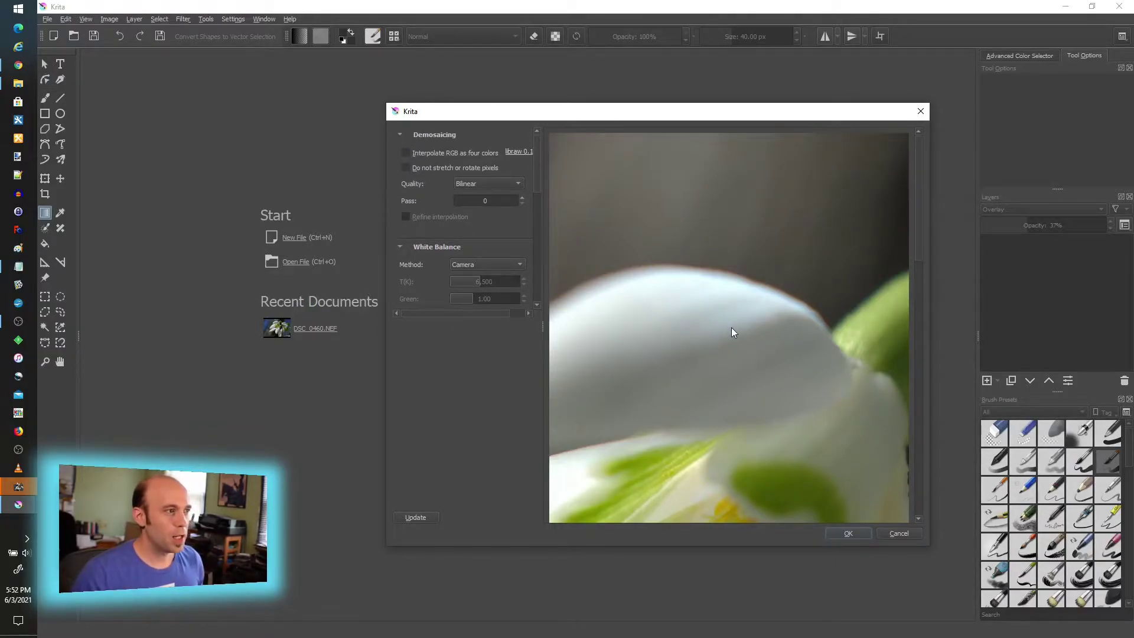
click(848, 534)
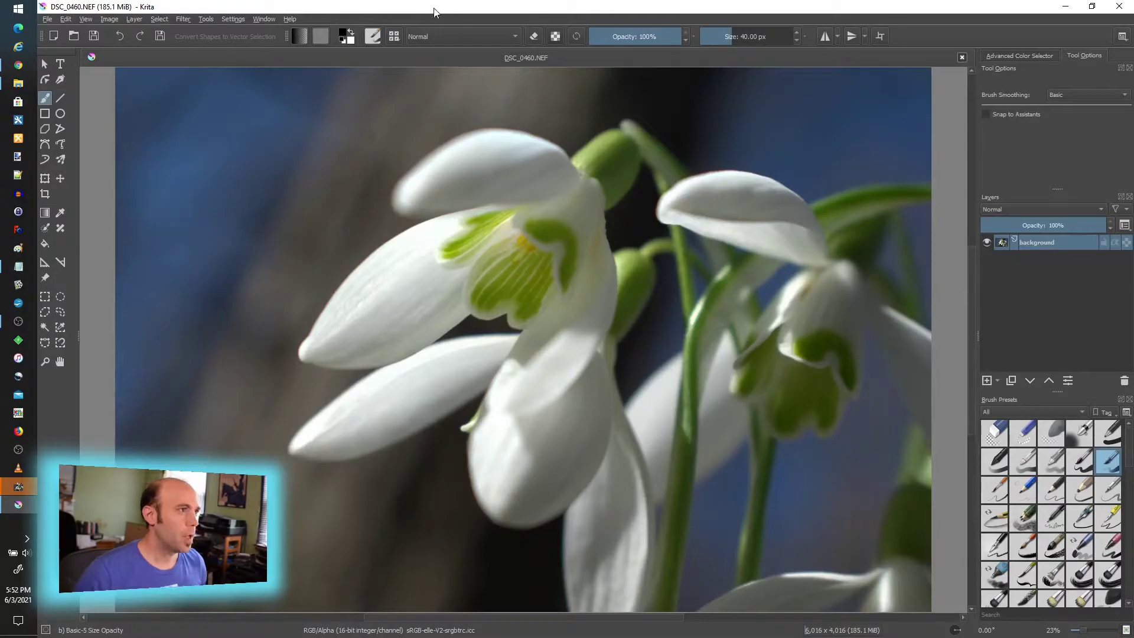
Arrange Krita and GIMP side by side, maximize Krita, then return GIMP to the front.
drag(434, 12, 725, 171)
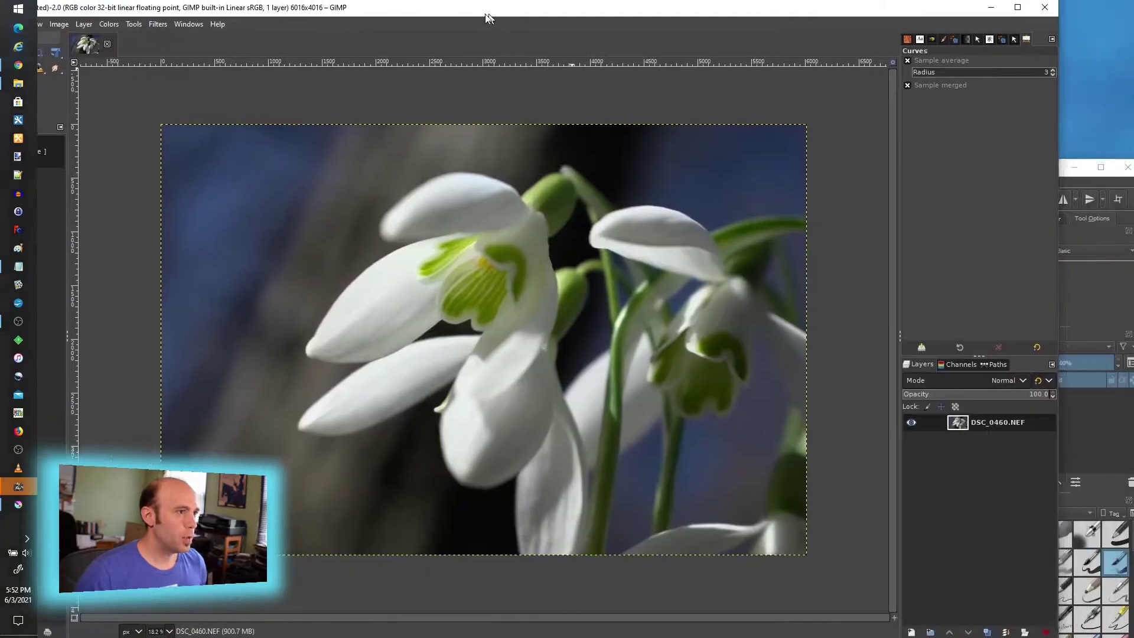
drag(573, 6, 385, 11)
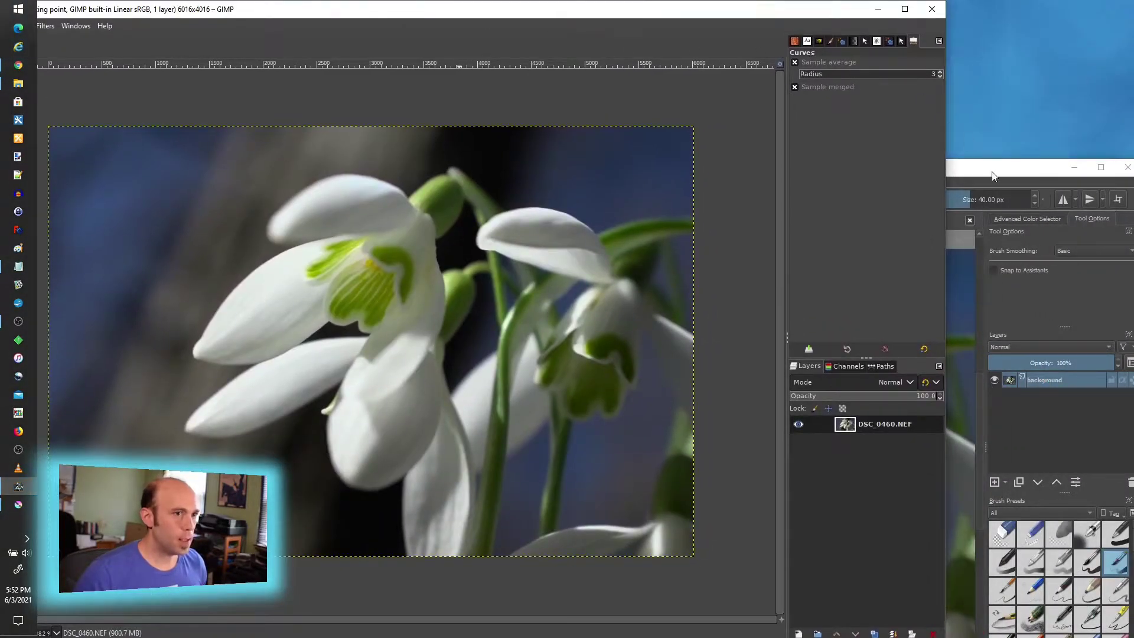
drag(992, 176, 713, 310)
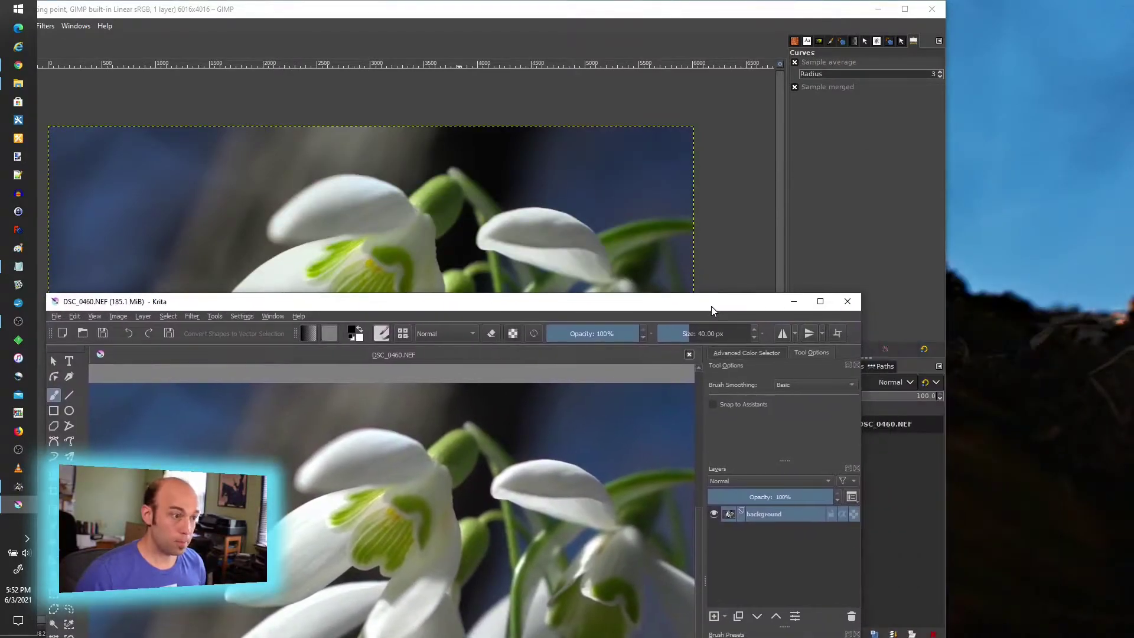
mouse_move(713, 310)
mouse_down()
mouse_move(967, 302)
mouse_move(966, 284)
mouse_up()
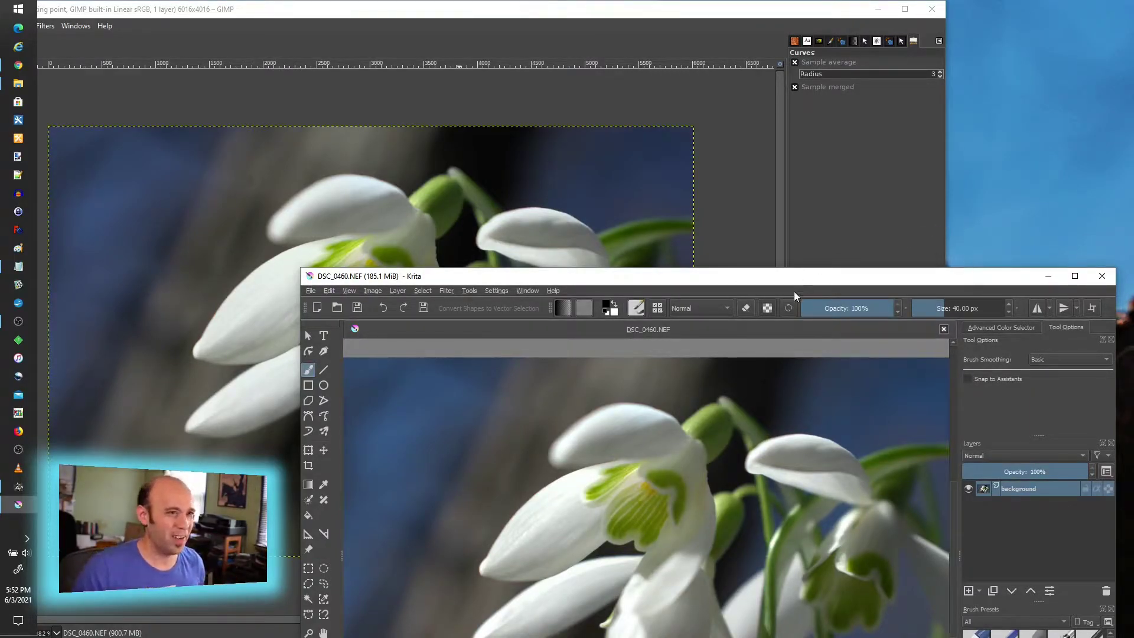
double_click(738, 276)
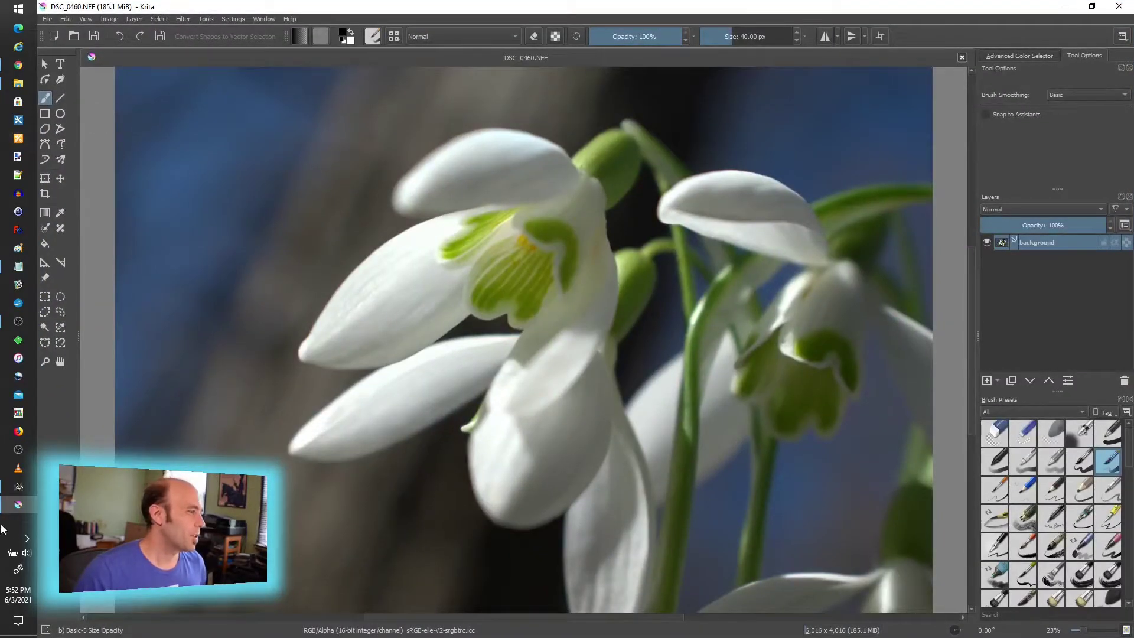
click(19, 486)
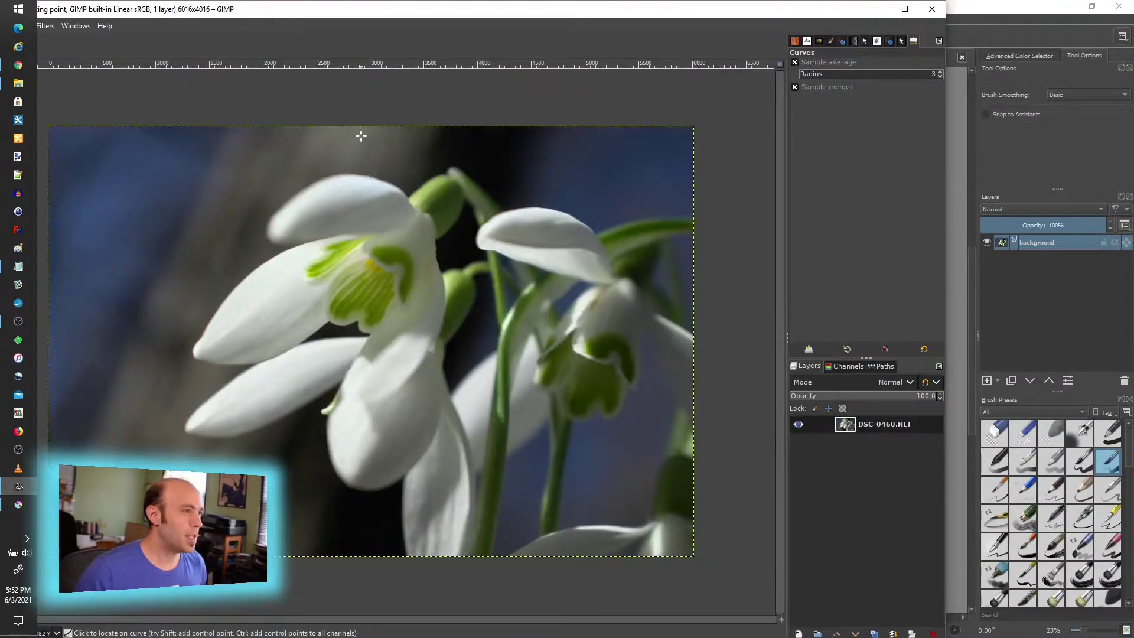
Maximize GIMP, duplicate the photo layer, and blend the copy as Overlay at about 67% opacity.
double_click(564, 11)
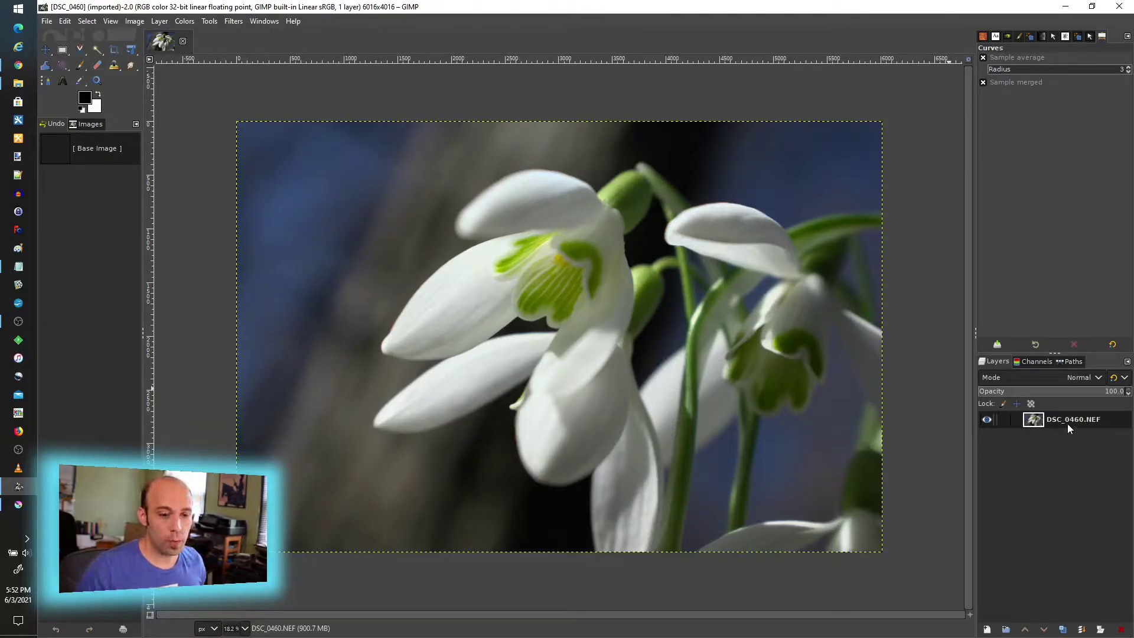
key(alt+Tab)
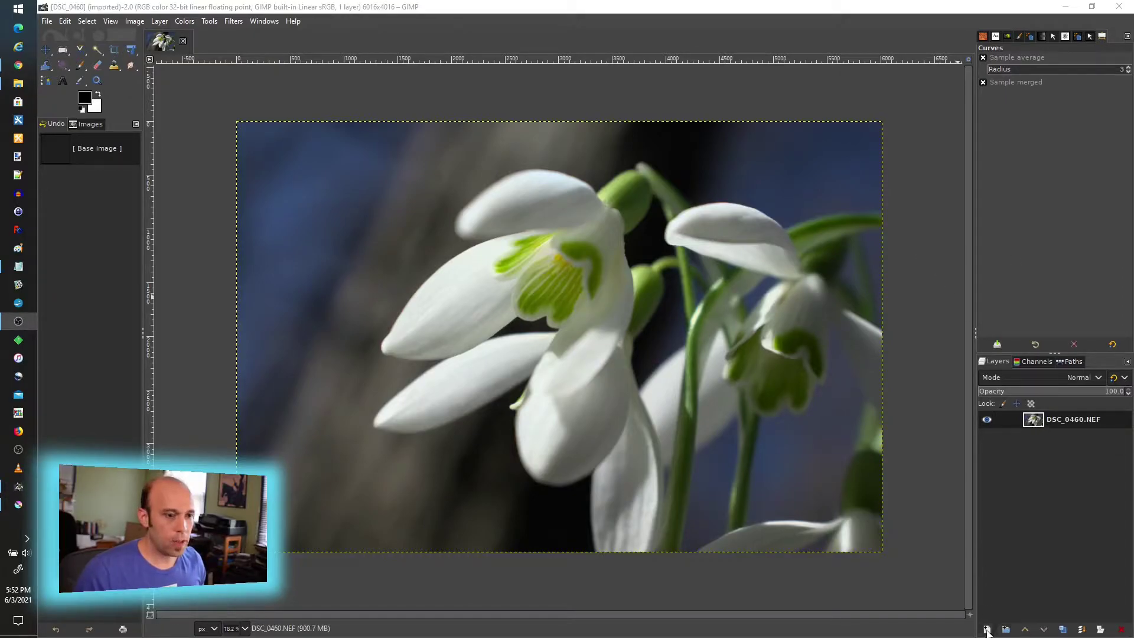
right_click(1054, 423)
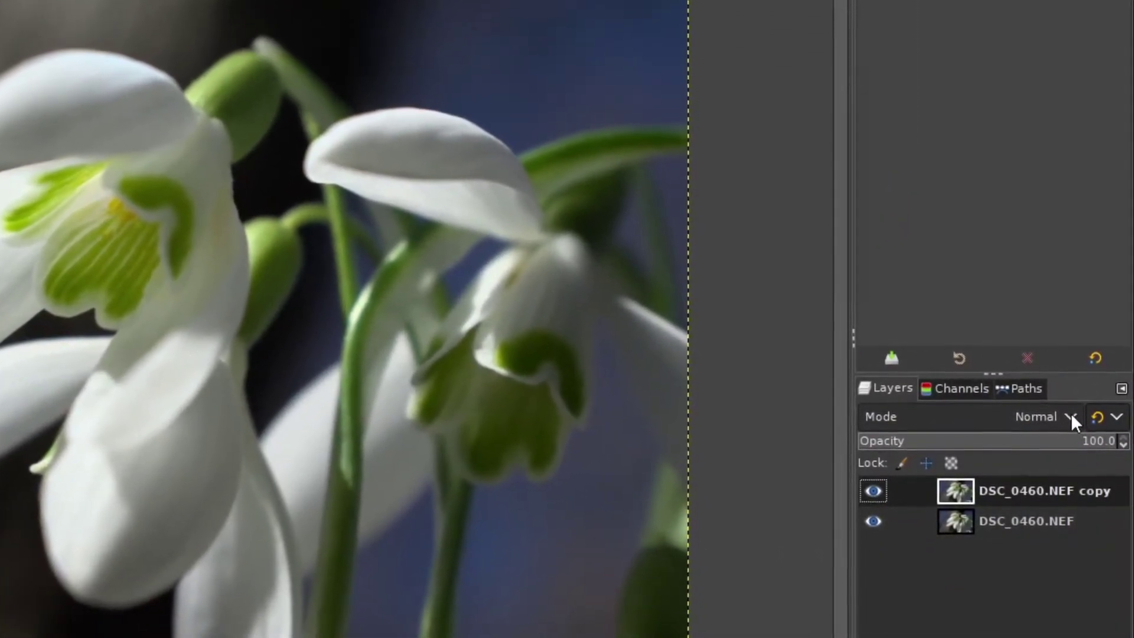
click(1070, 417)
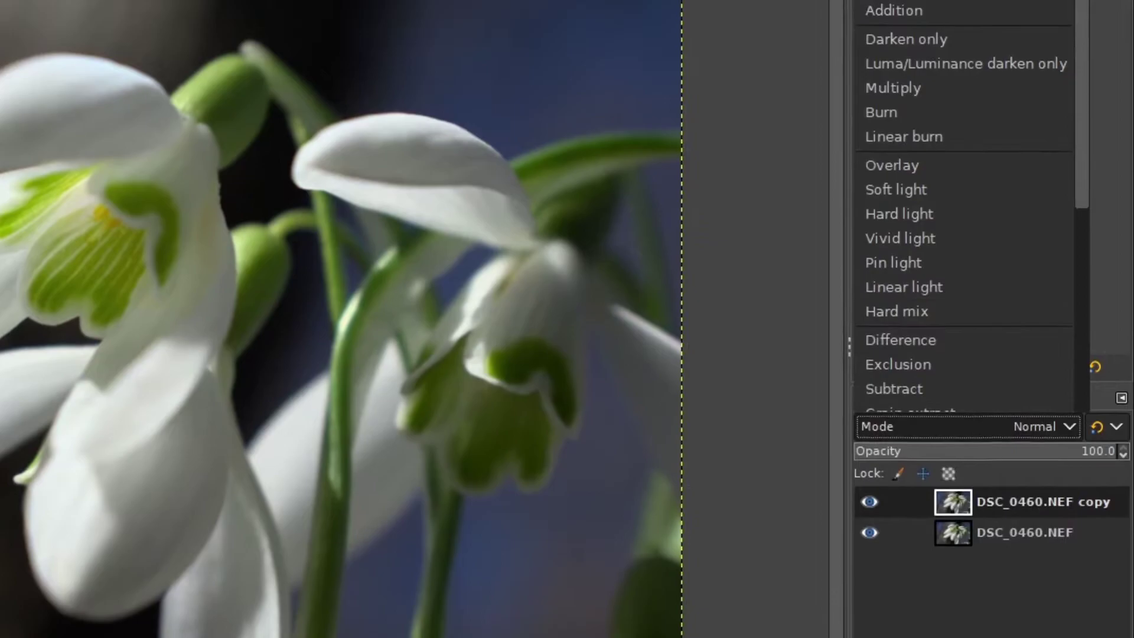
click(975, 173)
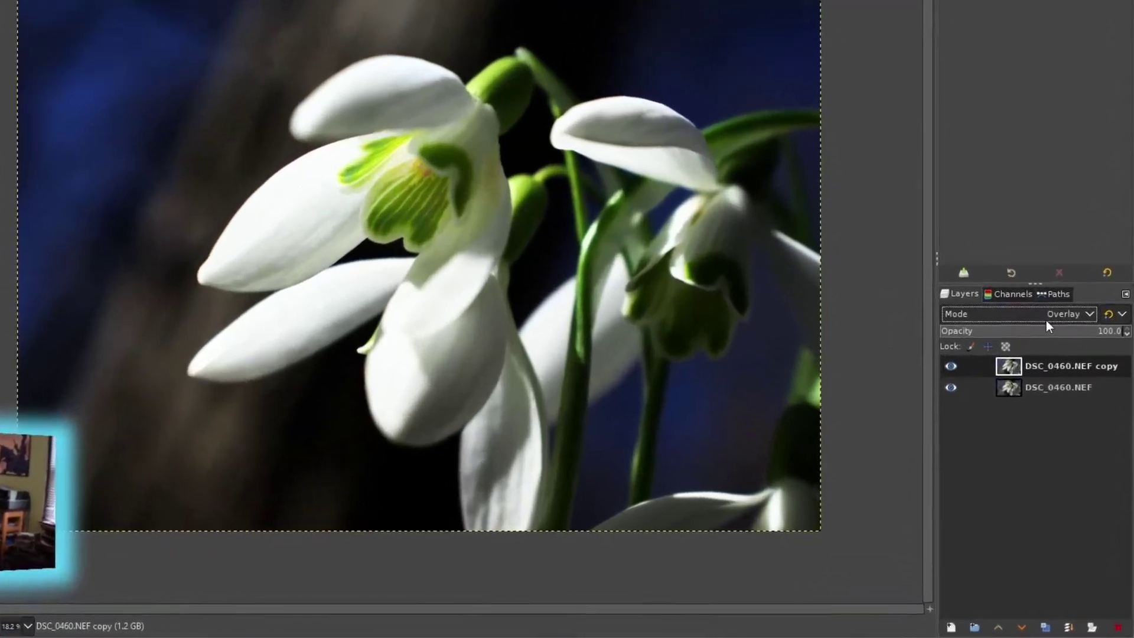
drag(1064, 330, 1071, 330)
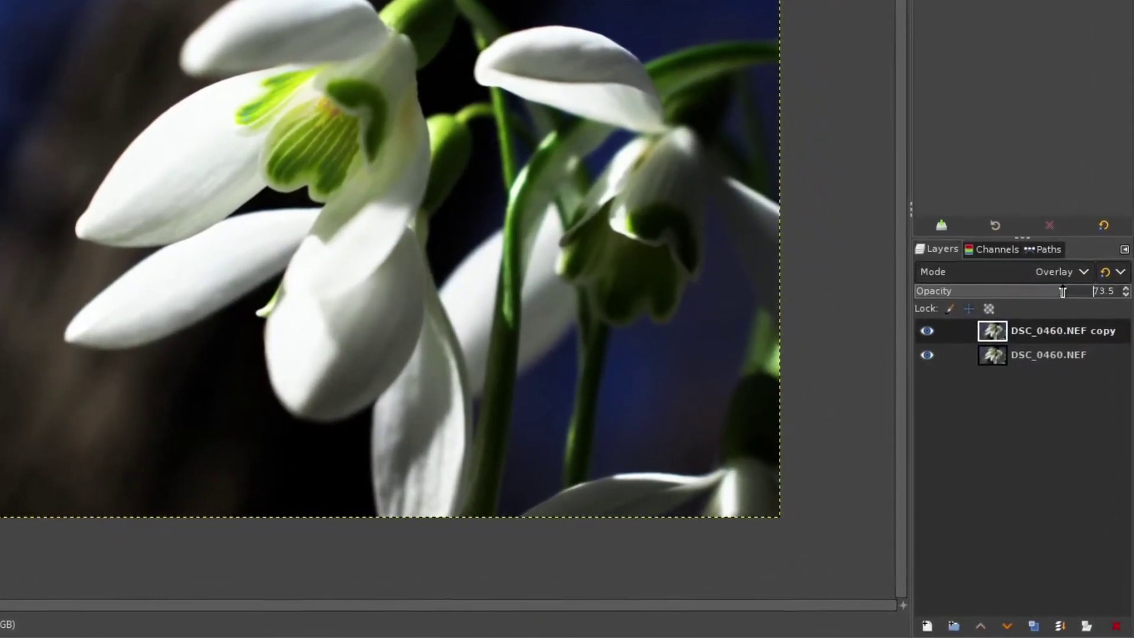
drag(1063, 291, 1053, 291)
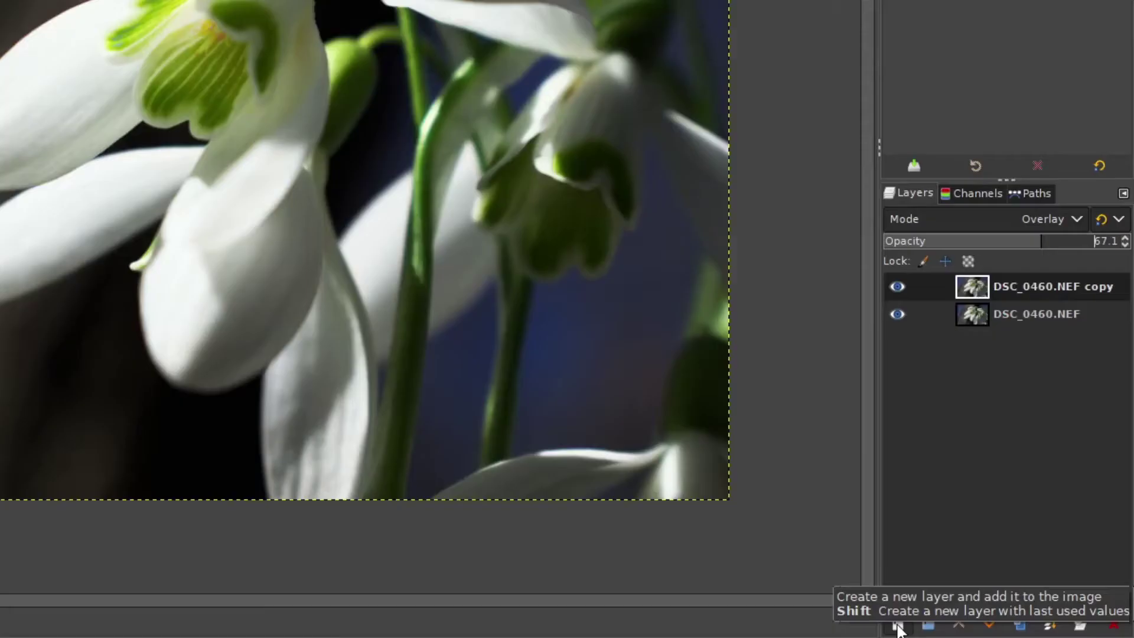
Add a new transparent layer and switch to the Gradient tool.
click(987, 629)
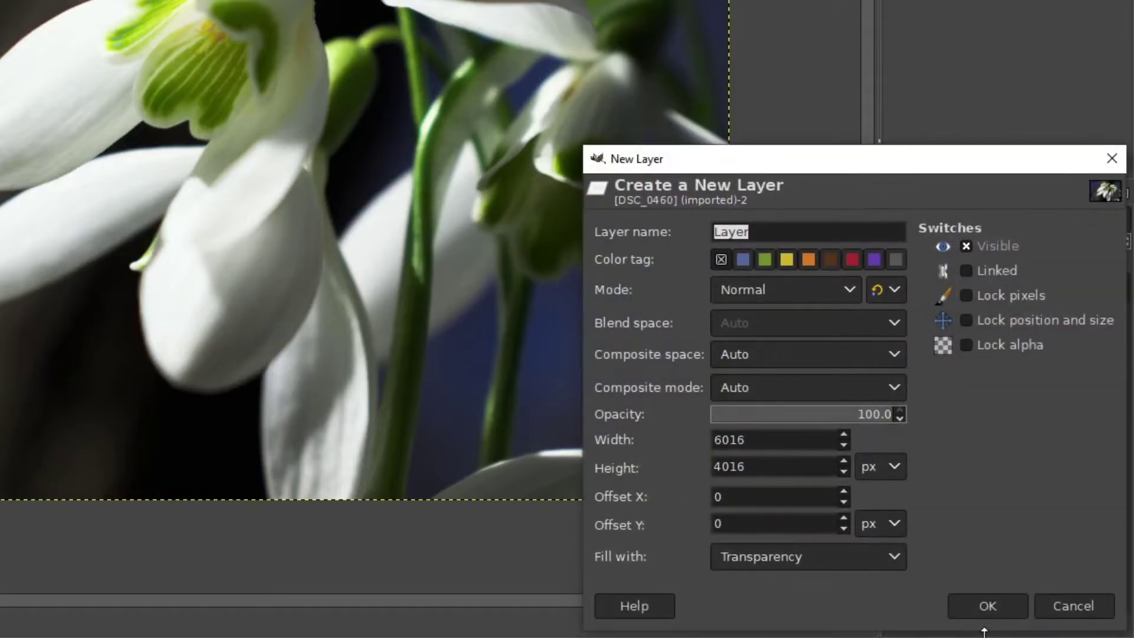
click(982, 608)
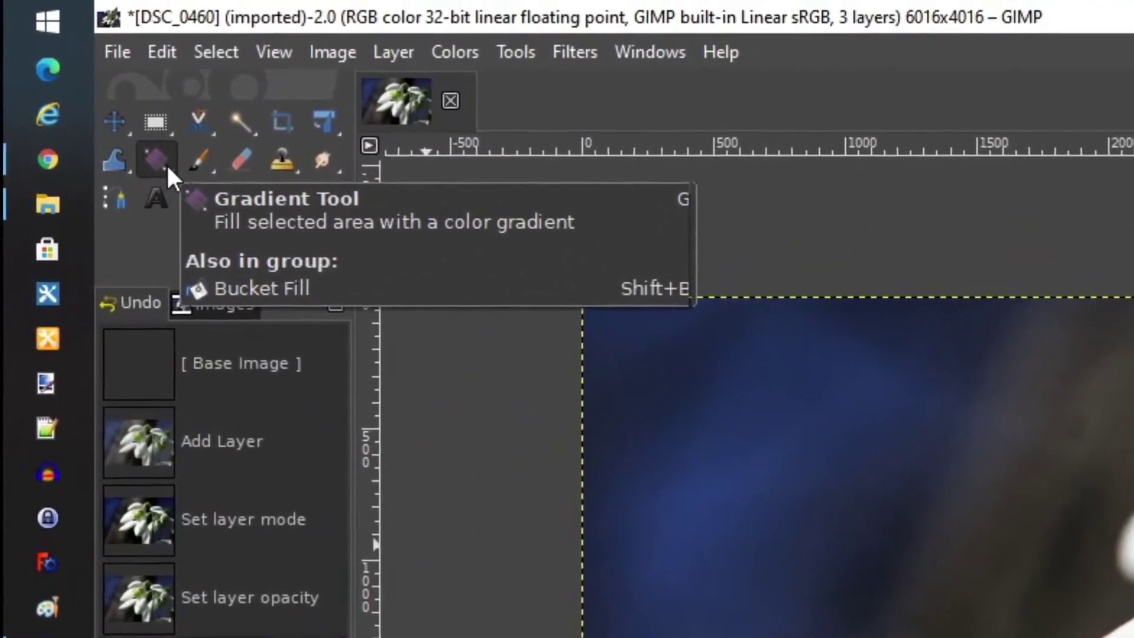
right_click(178, 168)
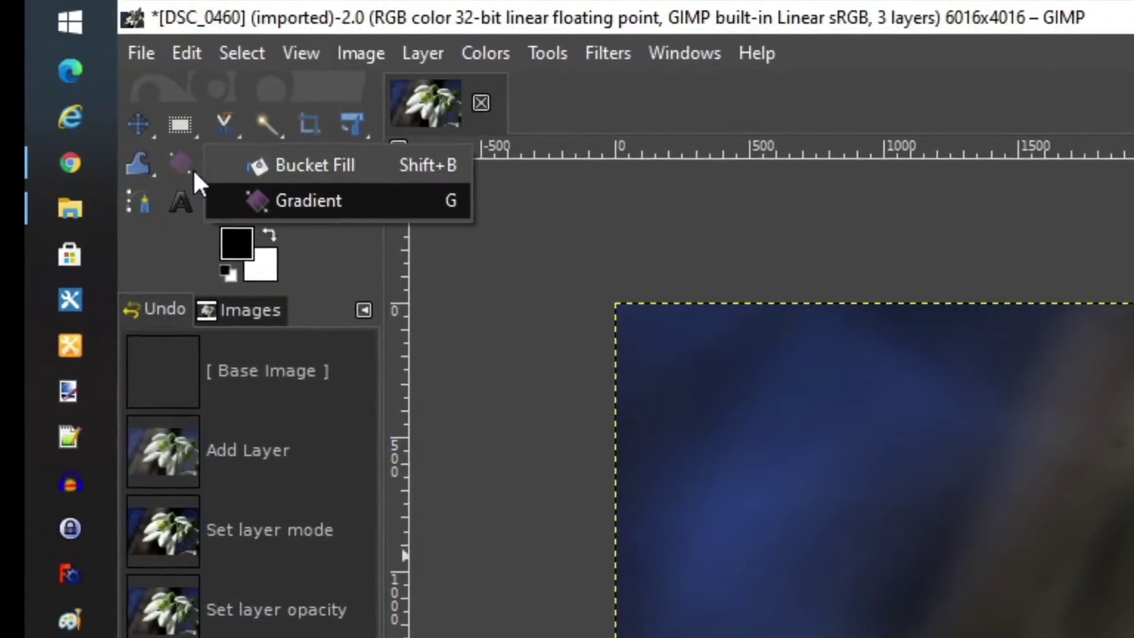
click(308, 167)
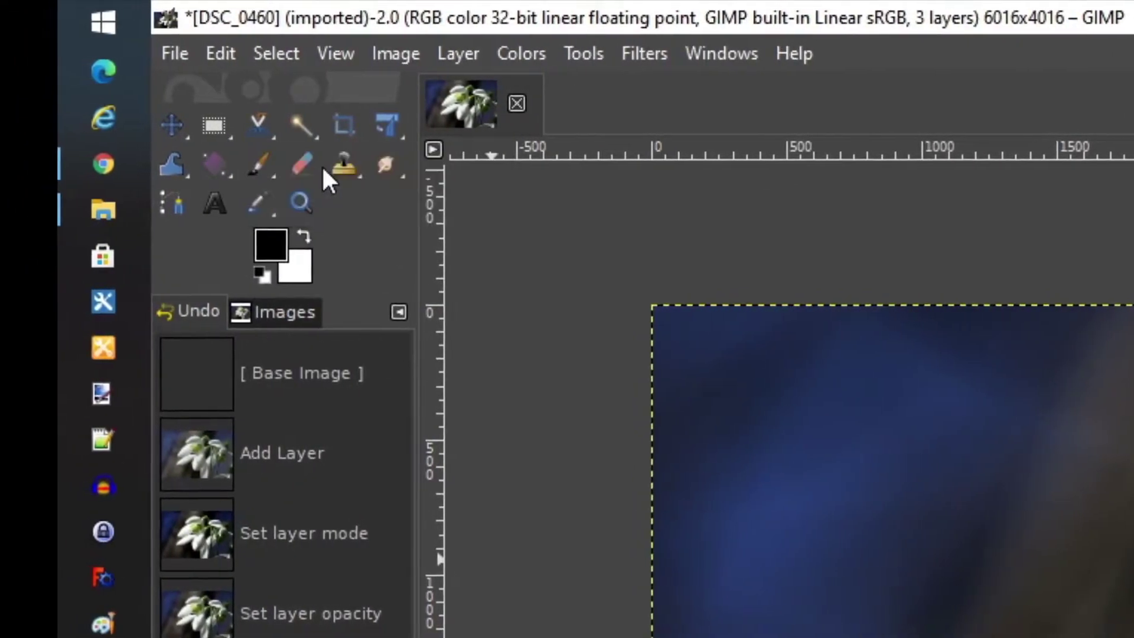
right_click(251, 172)
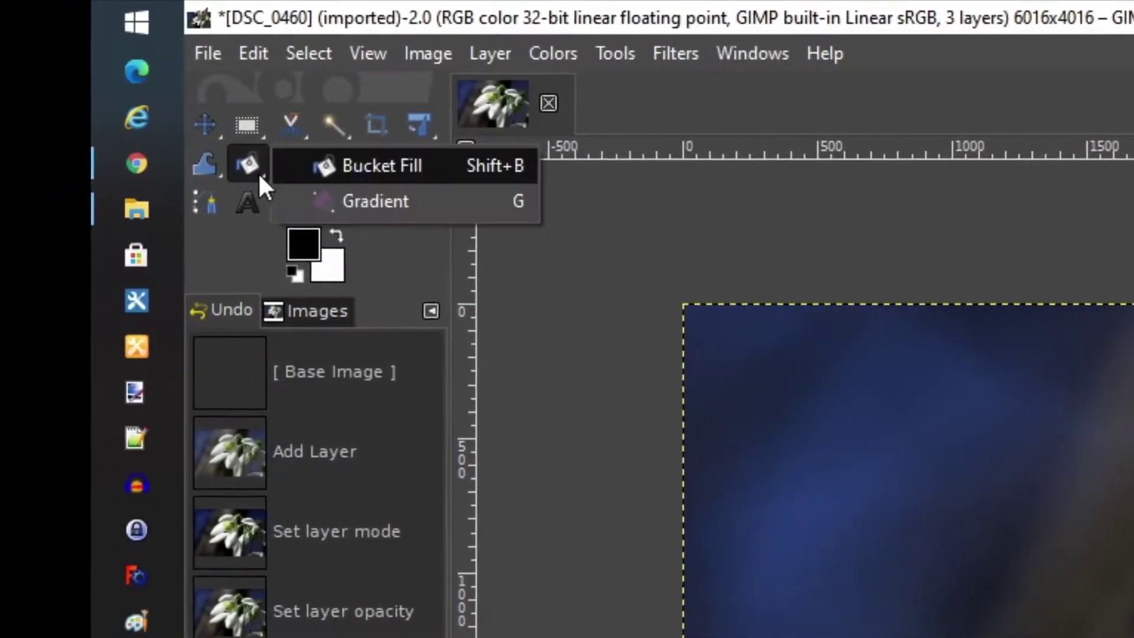
click(331, 199)
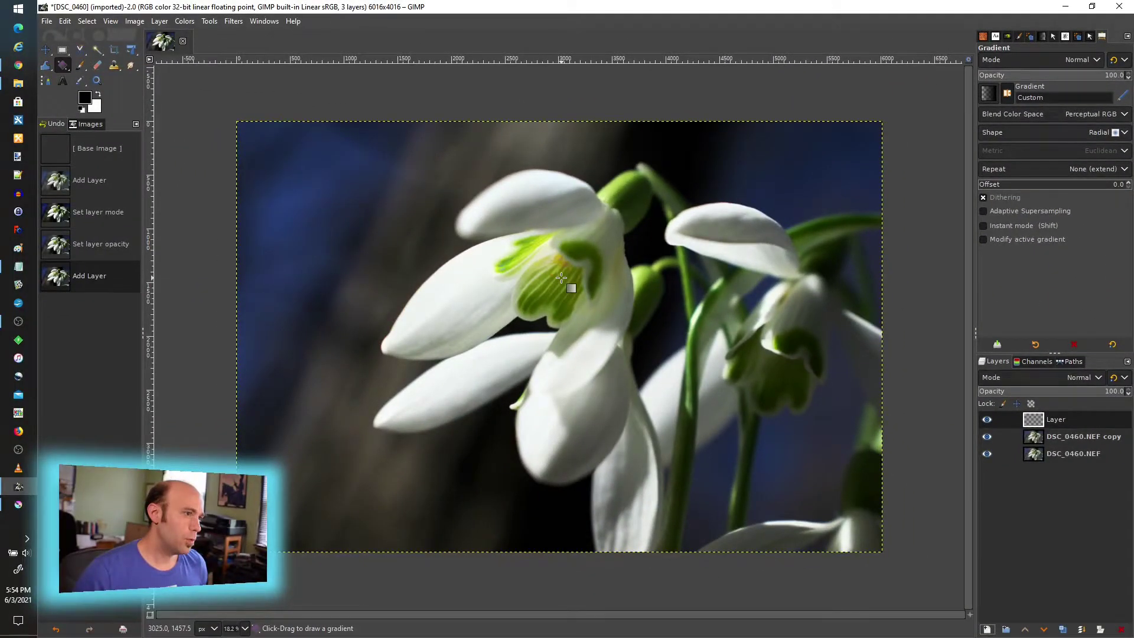
Draw a radial gradient from the flower outward and set the layer opacity to about 80%.
drag(561, 277, 131, 598)
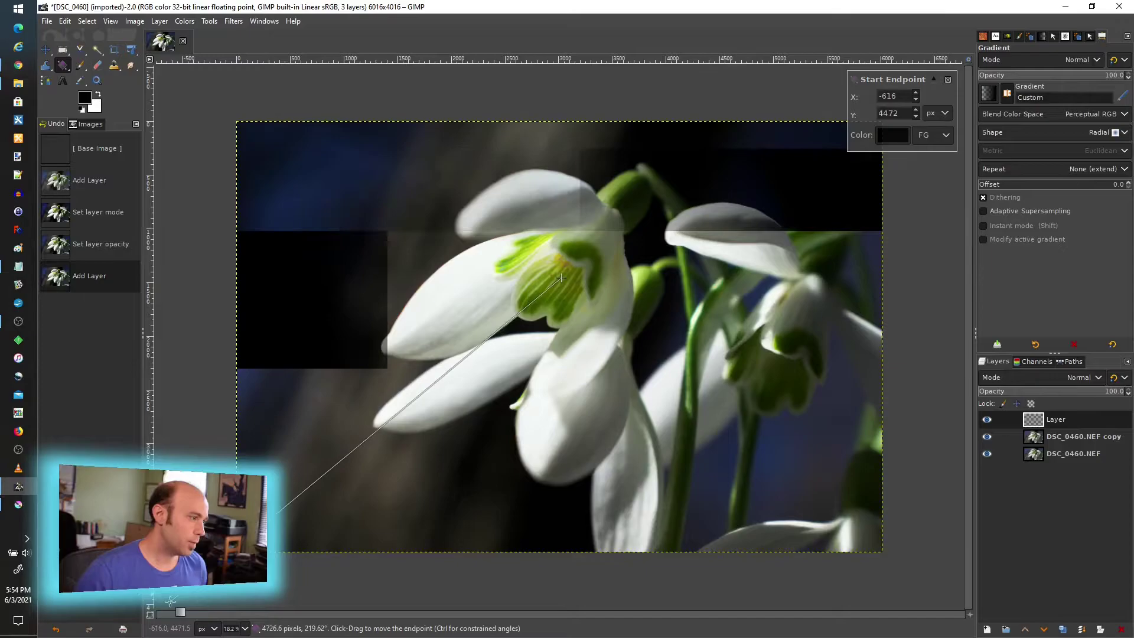
drag(131, 598, 155, 603)
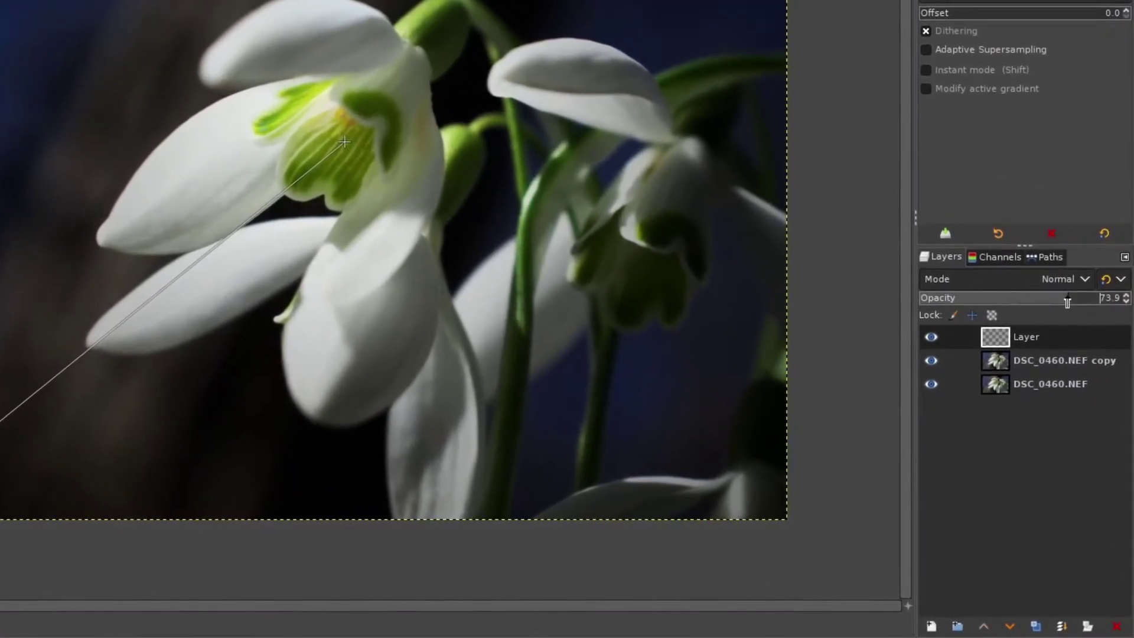
drag(1067, 303, 1069, 302)
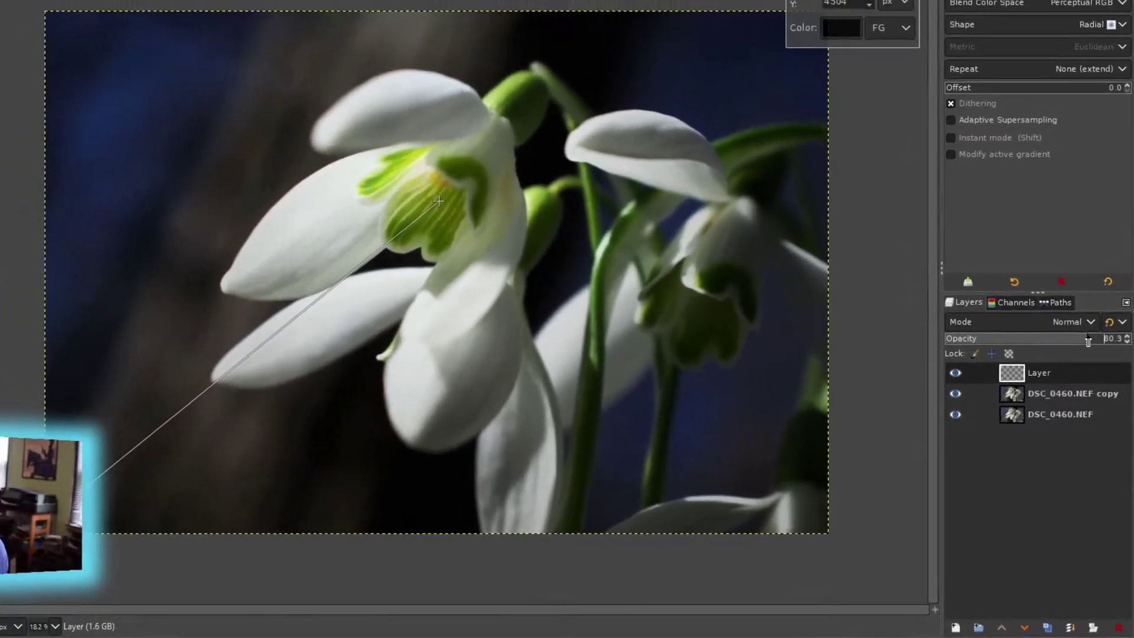
drag(1071, 304, 1096, 392)
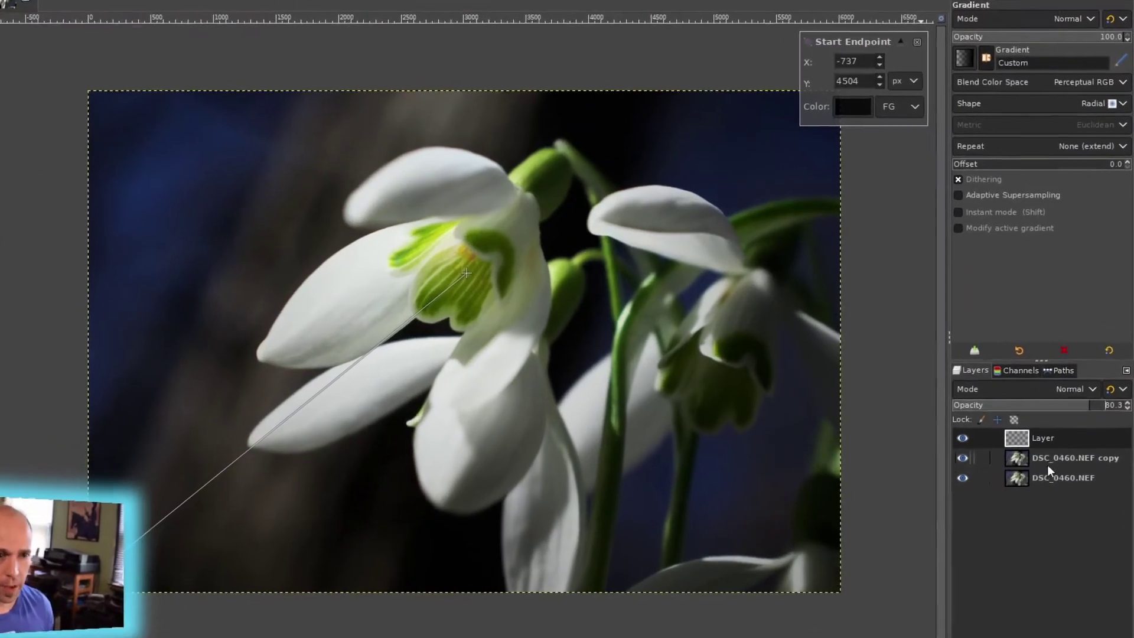
Duplicate the original DSC_0460.NEF layer and move the copy above the overlay copy.
click(1057, 455)
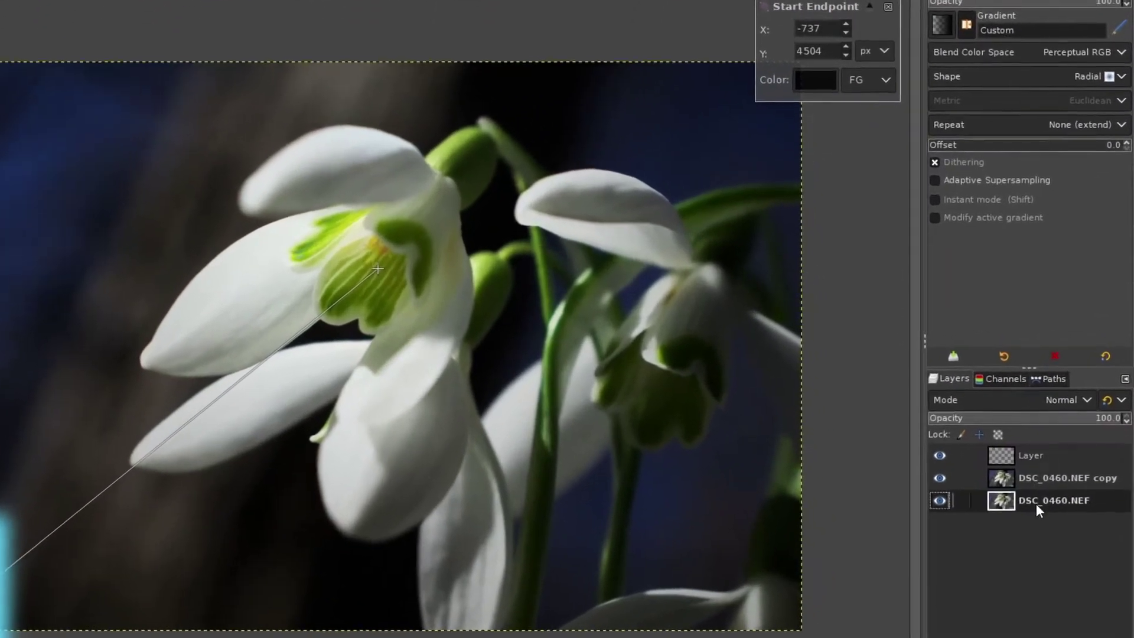
right_click(1027, 522)
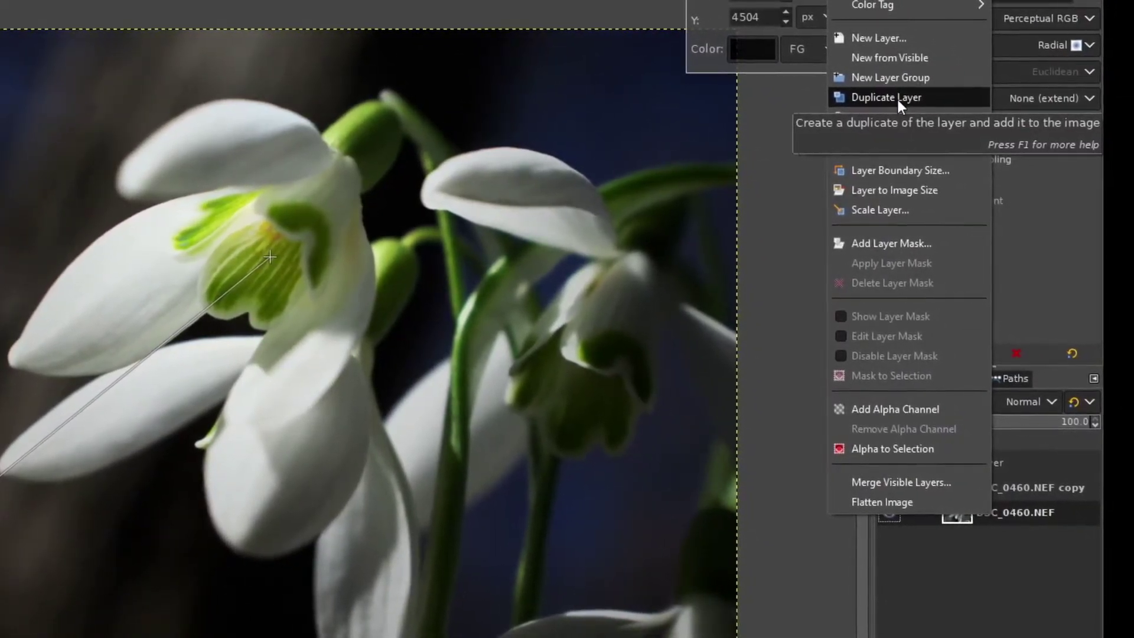
click(896, 98)
drag(994, 511, 996, 485)
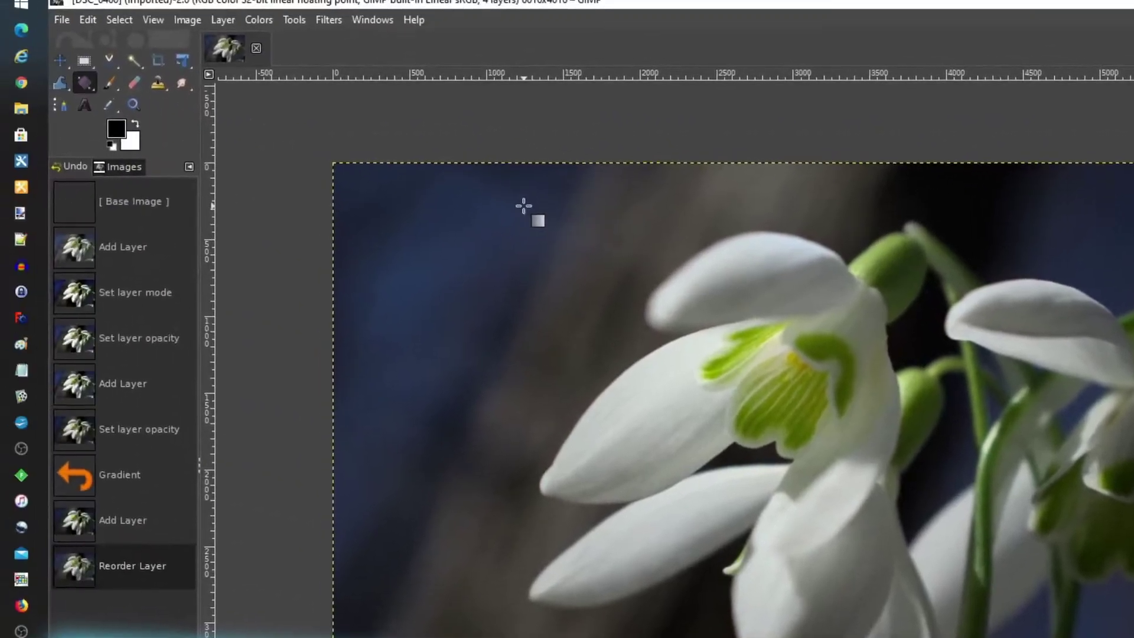
Desaturate the new copy completely with Colors > Saturation at scale 0.
click(278, 26)
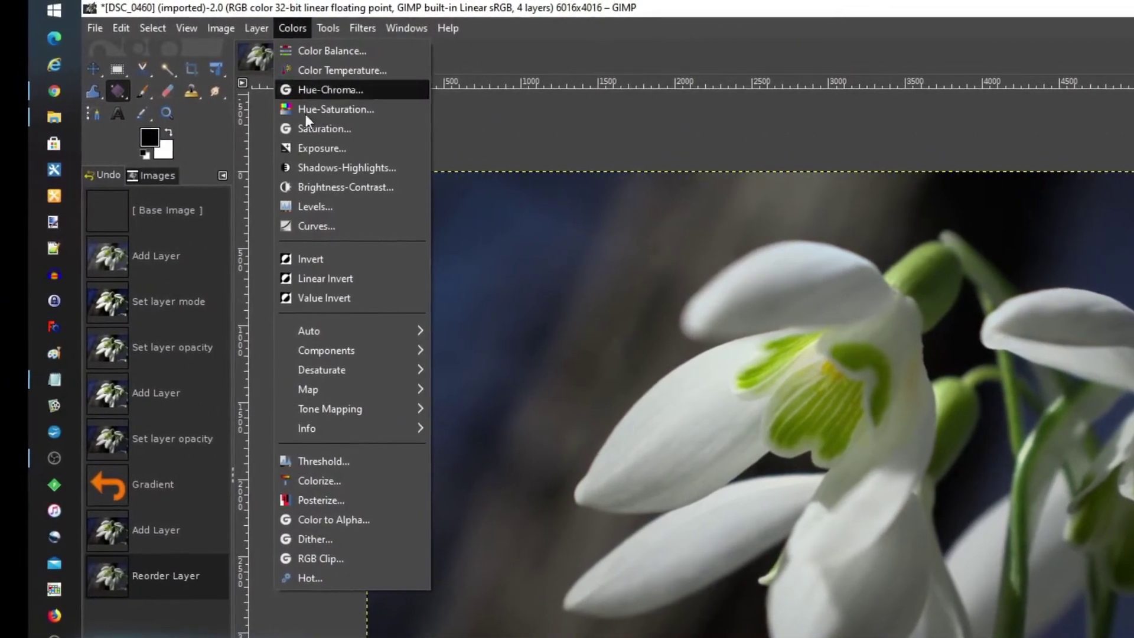
click(334, 130)
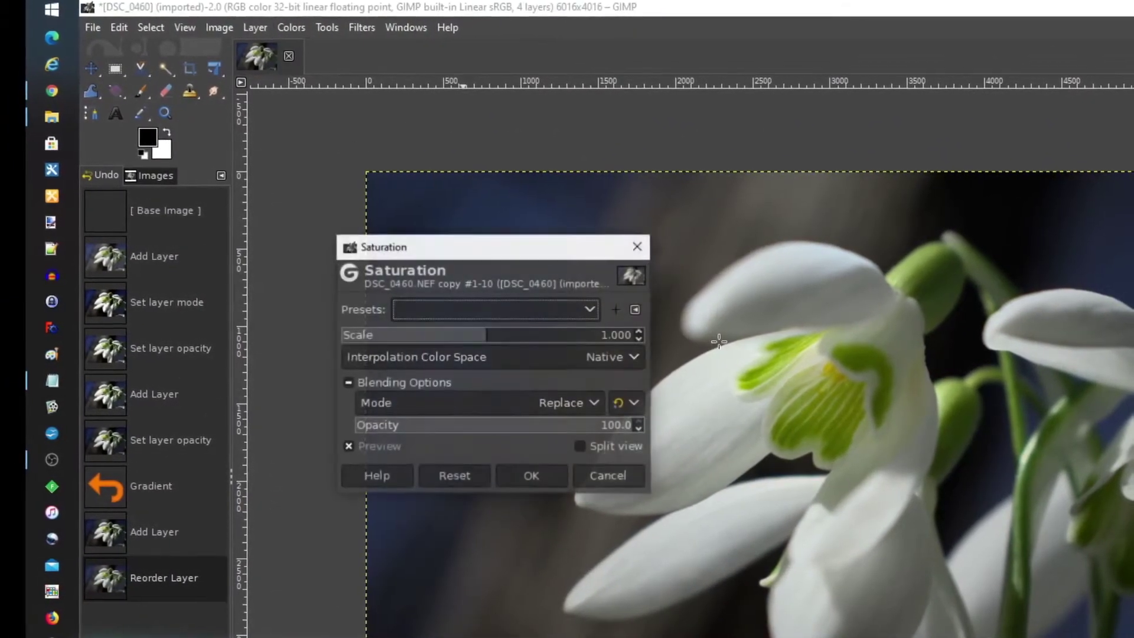
drag(481, 334, 264, 323)
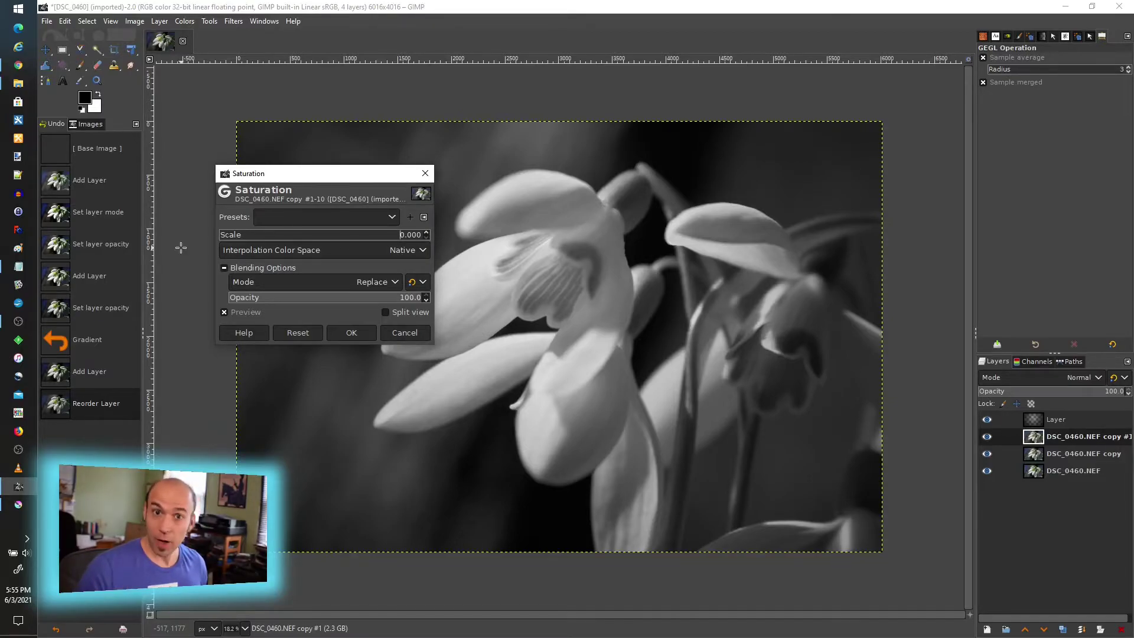
click(372, 338)
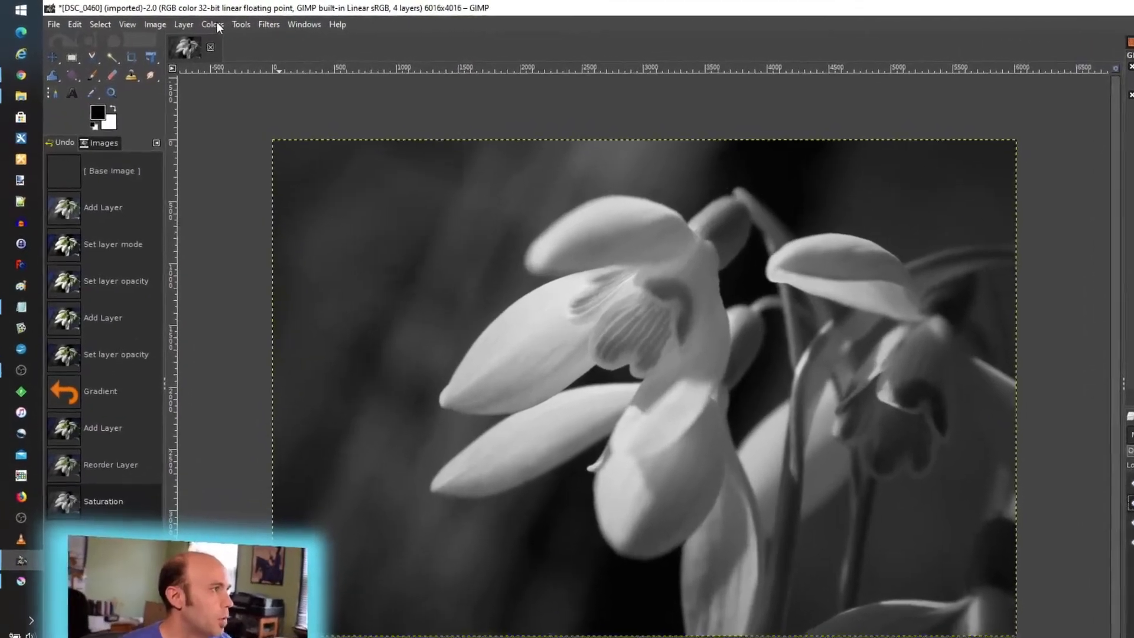
Darken the midtones of the grey copy with a Curves adjustment.
click(185, 22)
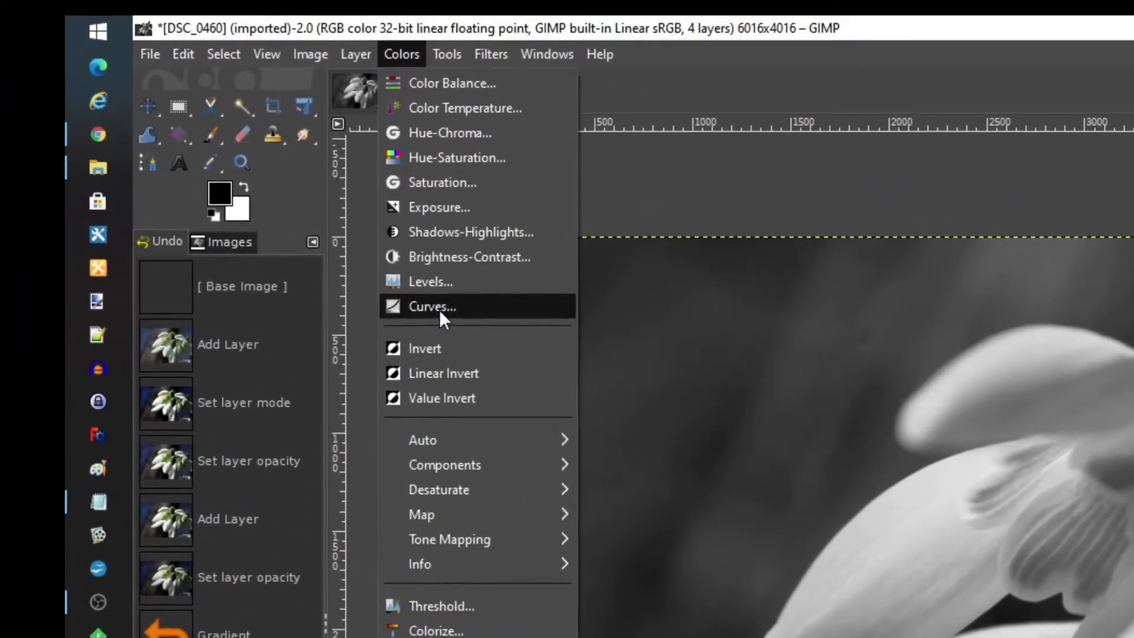
click(402, 300)
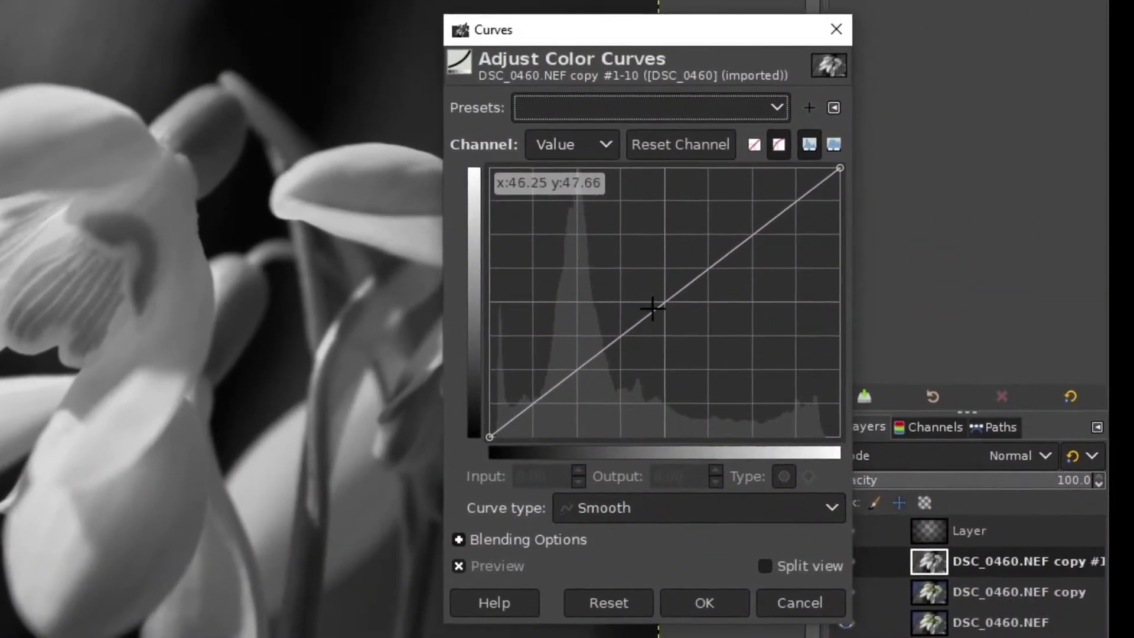
mouse_move(653, 307)
mouse_down()
mouse_move(636, 311)
mouse_move(643, 318)
mouse_up()
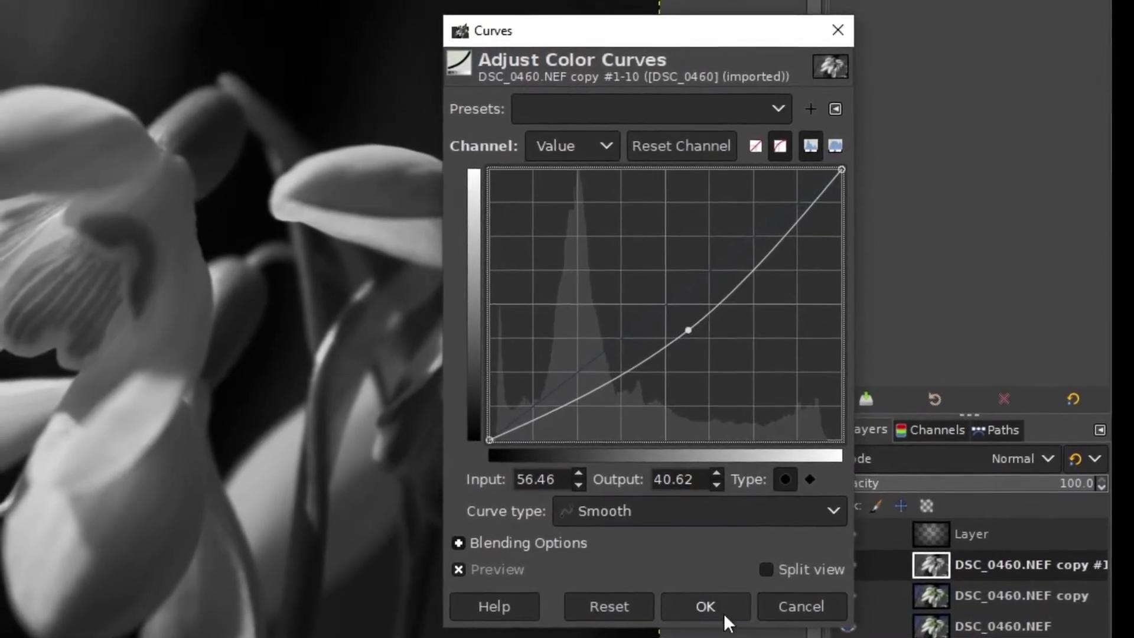
click(708, 605)
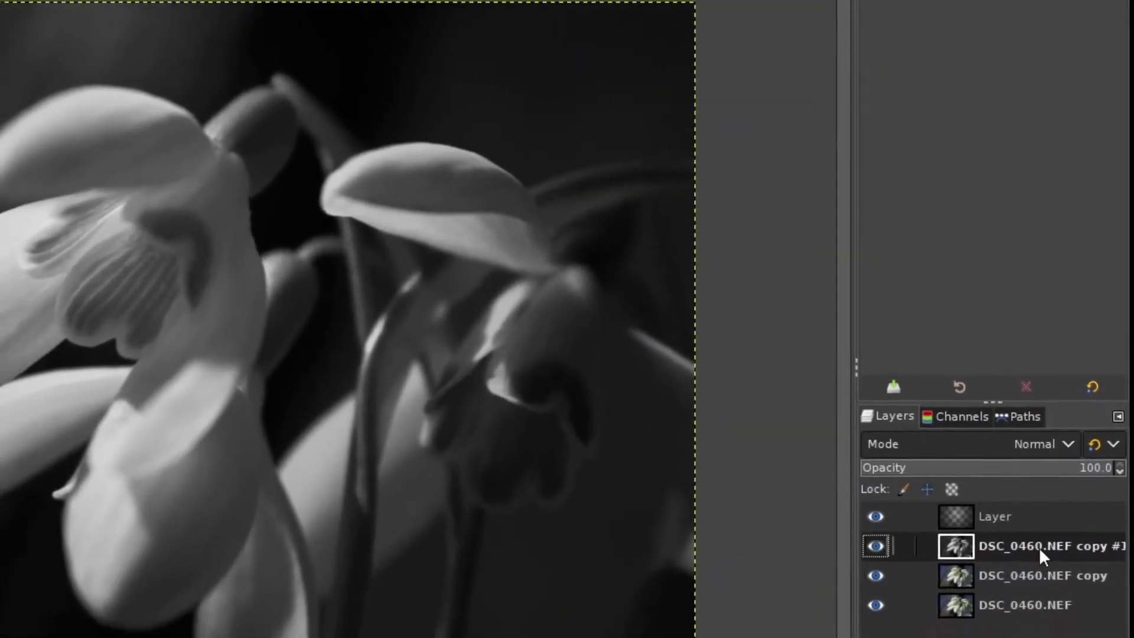
Set the grey DSC_0460.NEF copy #1 layer to Overlay at about 65% opacity.
click(1044, 529)
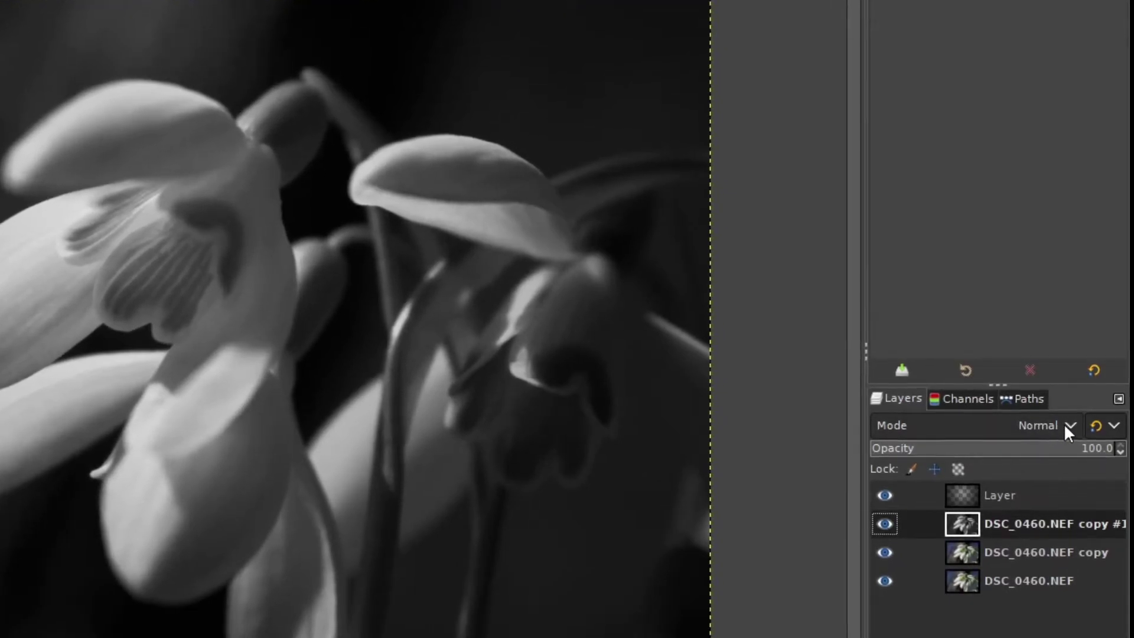
click(1065, 426)
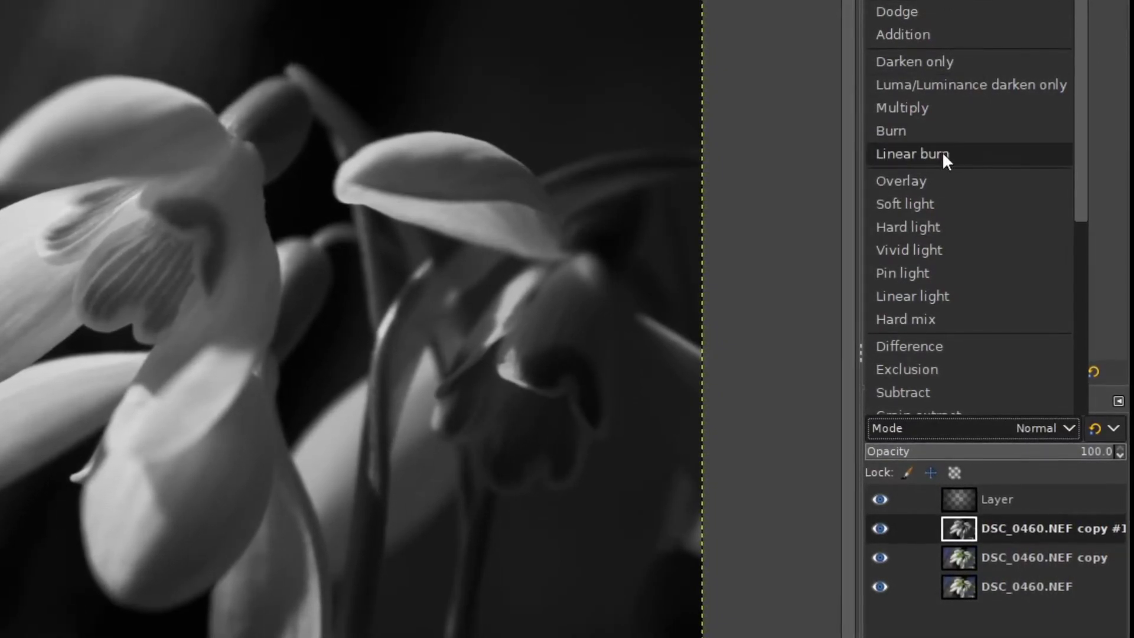
click(940, 186)
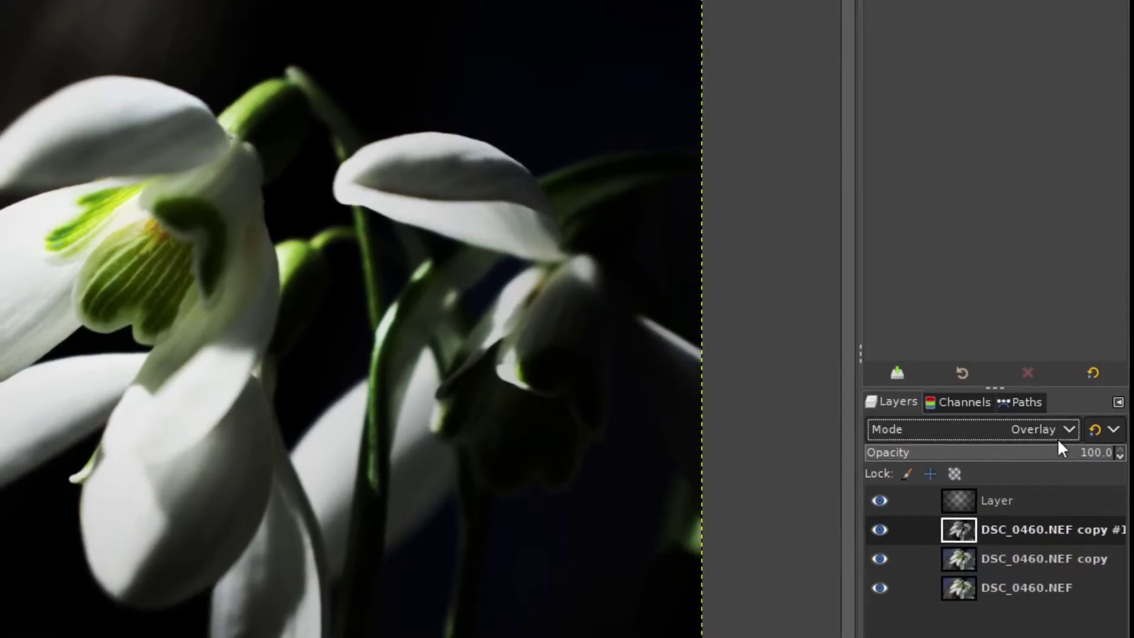
drag(1058, 453, 1026, 458)
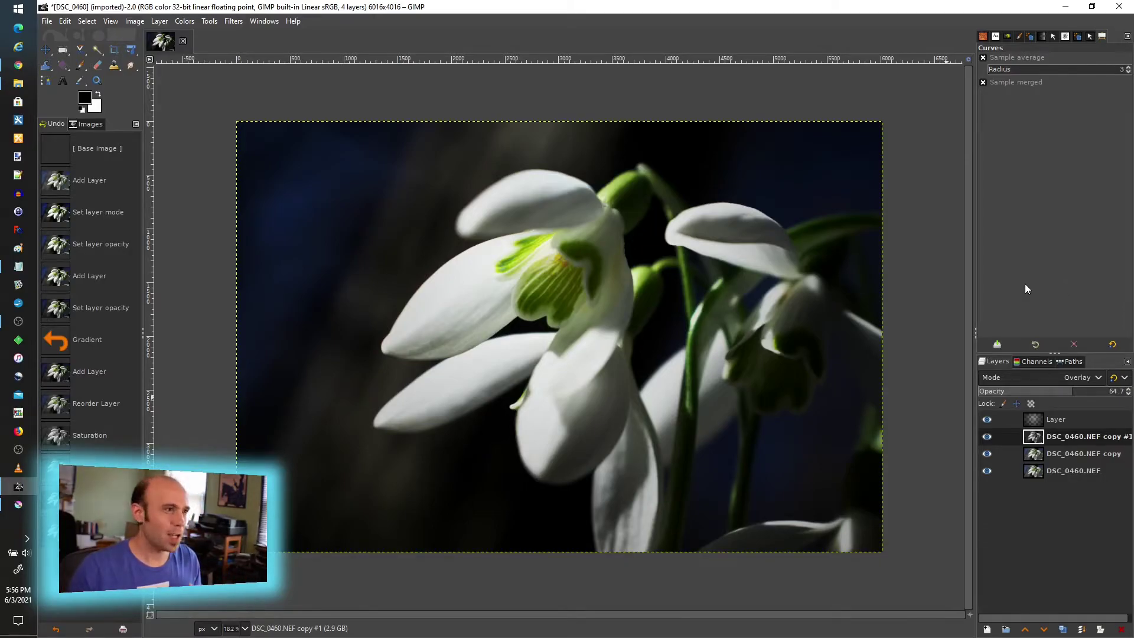
In Krita, duplicate the background layer and blend the copy as Overlay at 73% opacity.
click(15, 512)
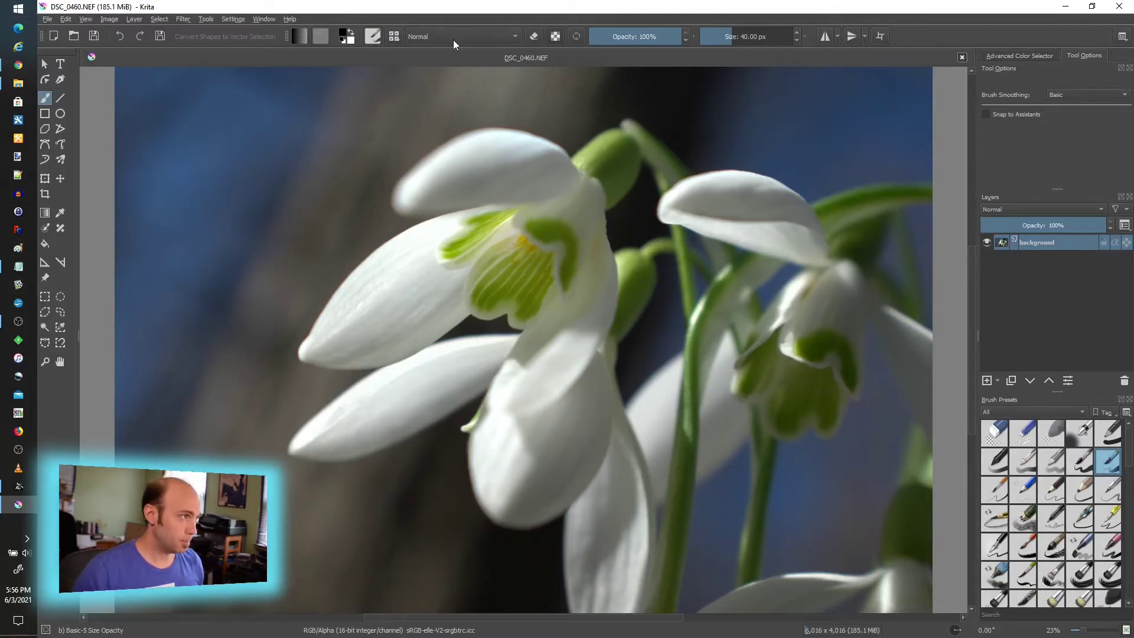
right_click(1067, 250)
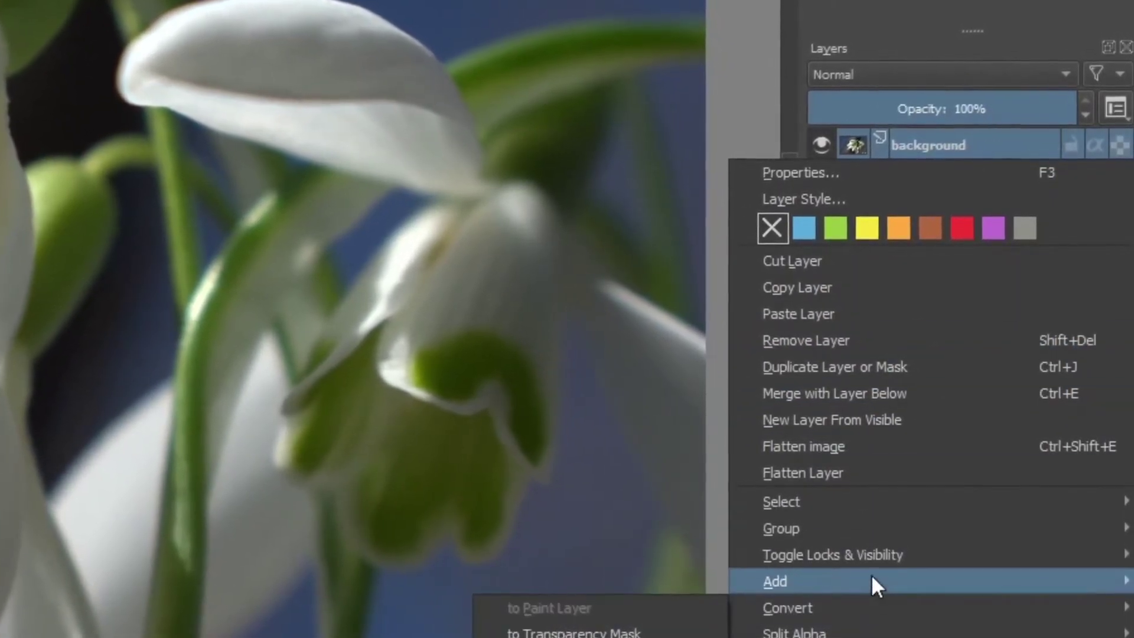
click(863, 369)
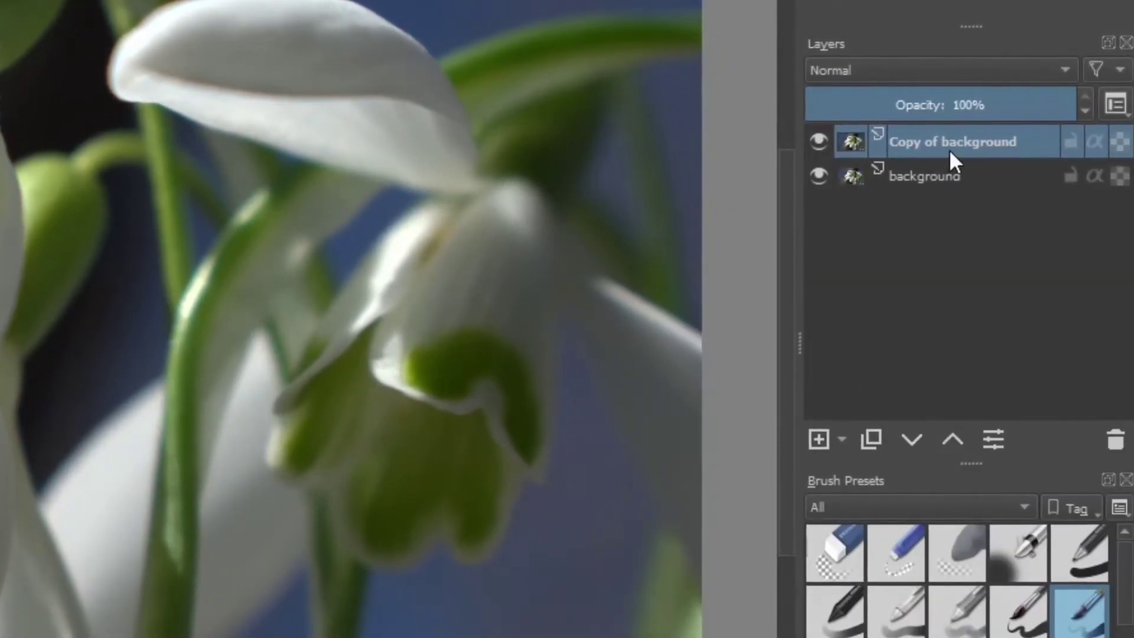
click(951, 71)
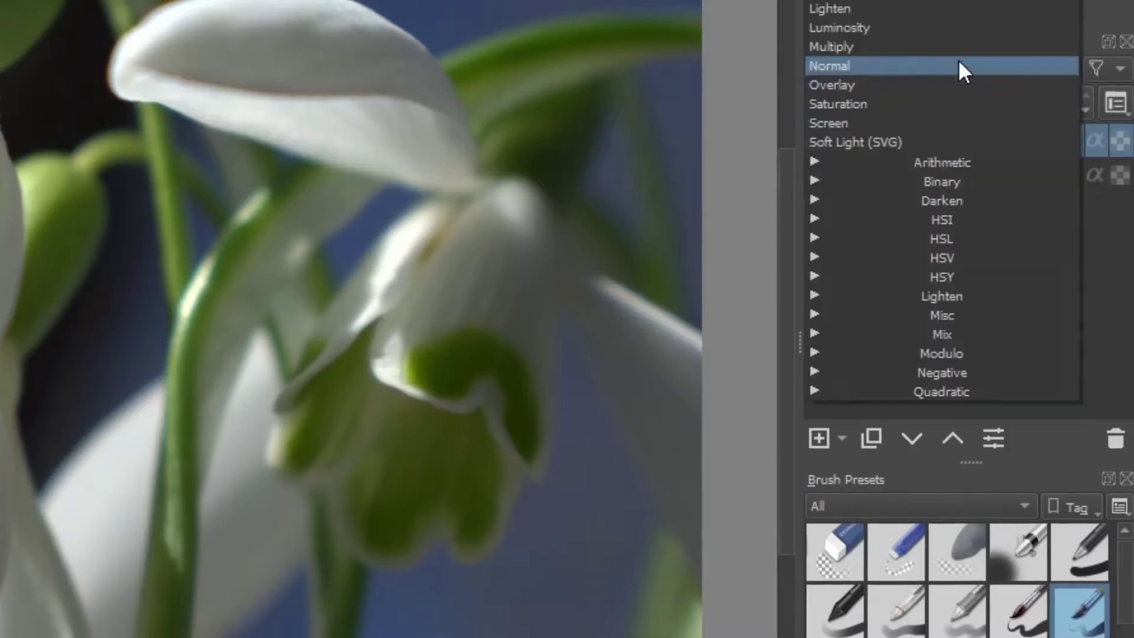
click(939, 86)
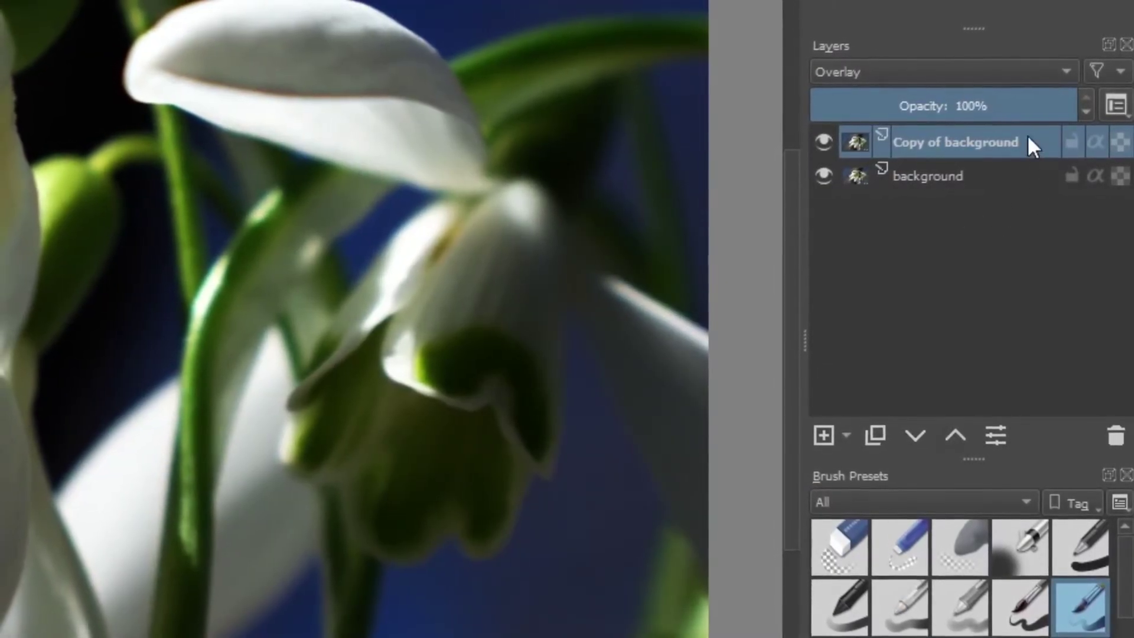
drag(1041, 108, 1014, 119)
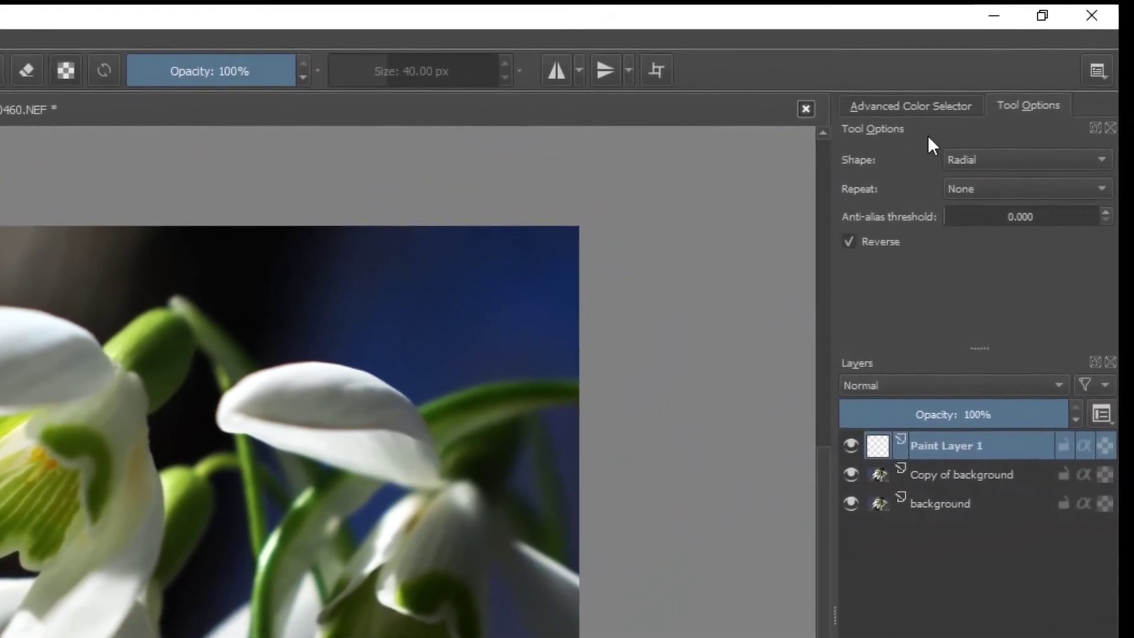
Paint a radial vignette from the centre outward on Paint Layer 1 at 82% opacity.
click(898, 107)
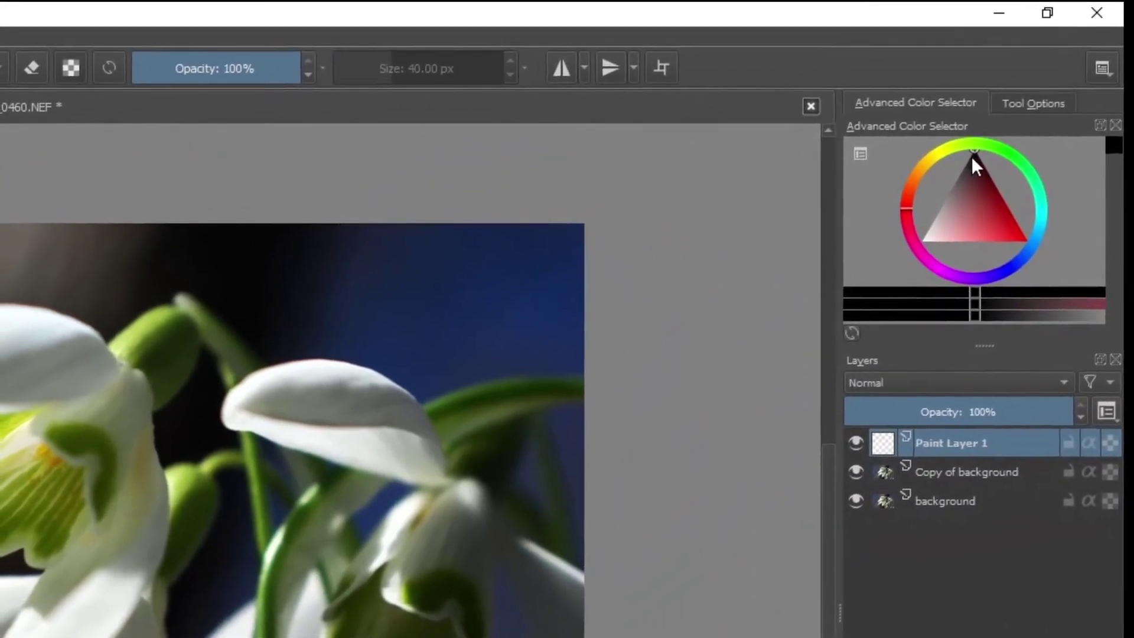
click(1045, 109)
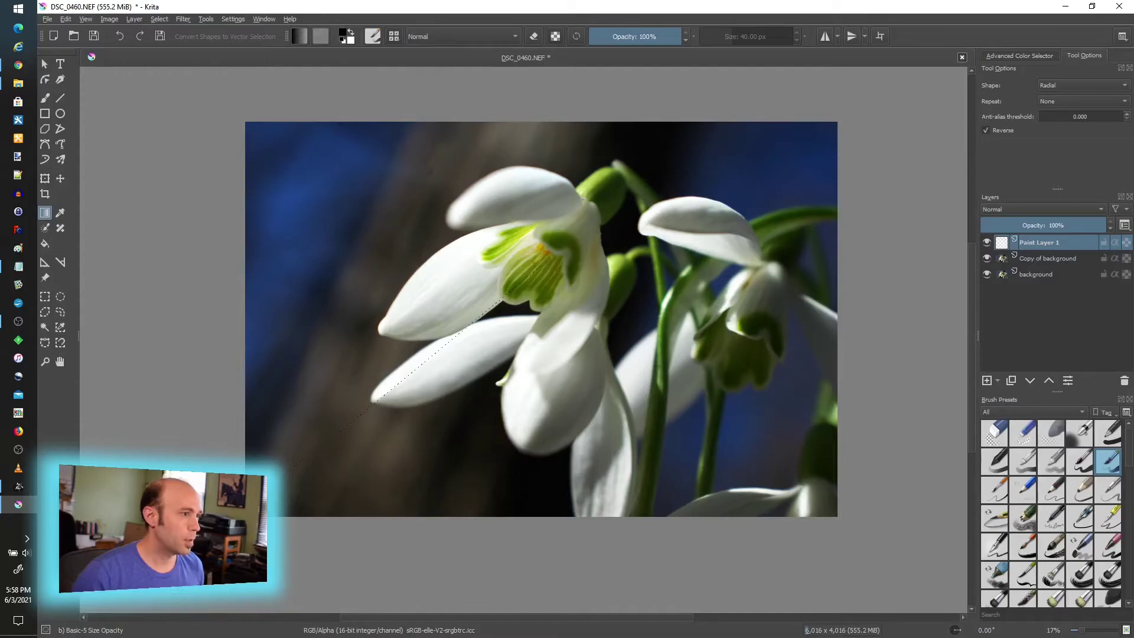
drag(541, 319, 407, 394)
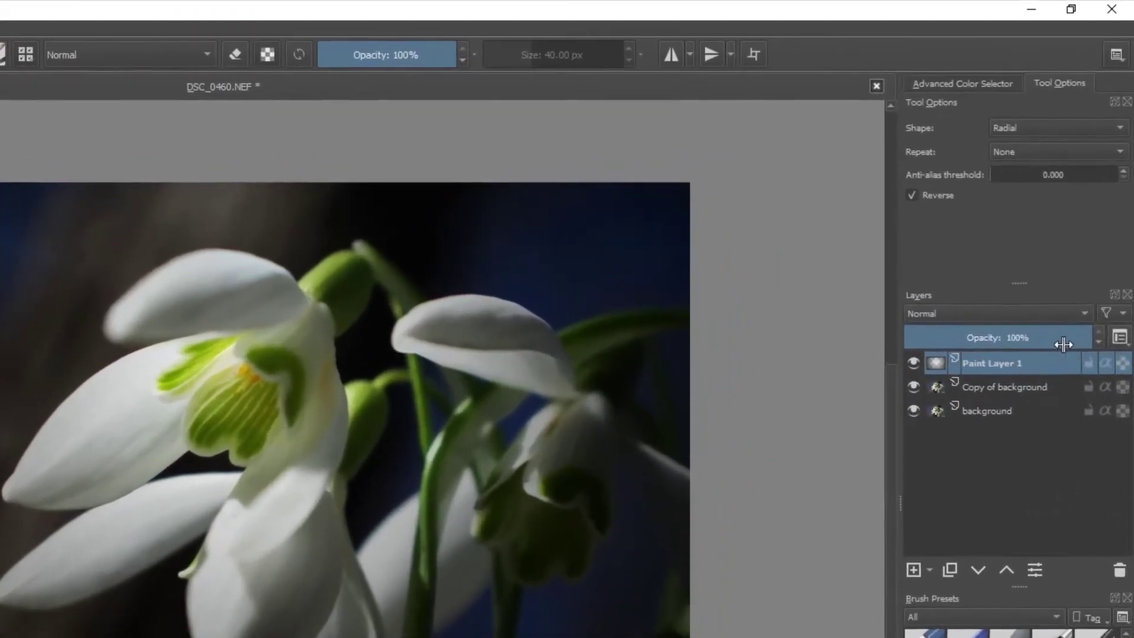
drag(1100, 226, 1084, 229)
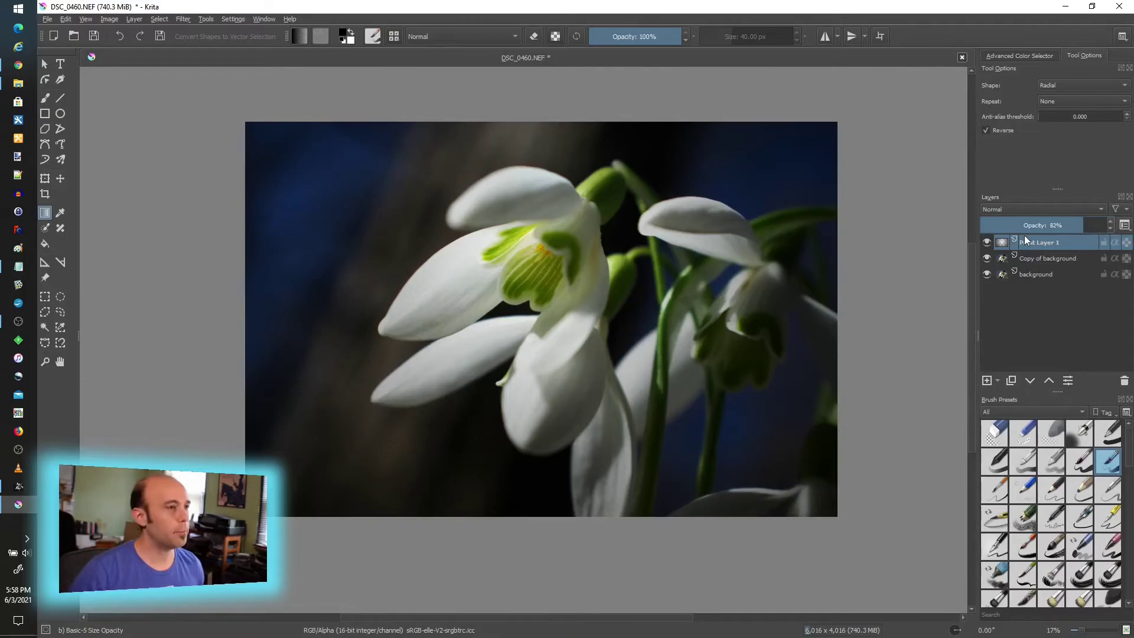
Duplicate the background layer again and move the copy above the first copy.
click(1048, 273)
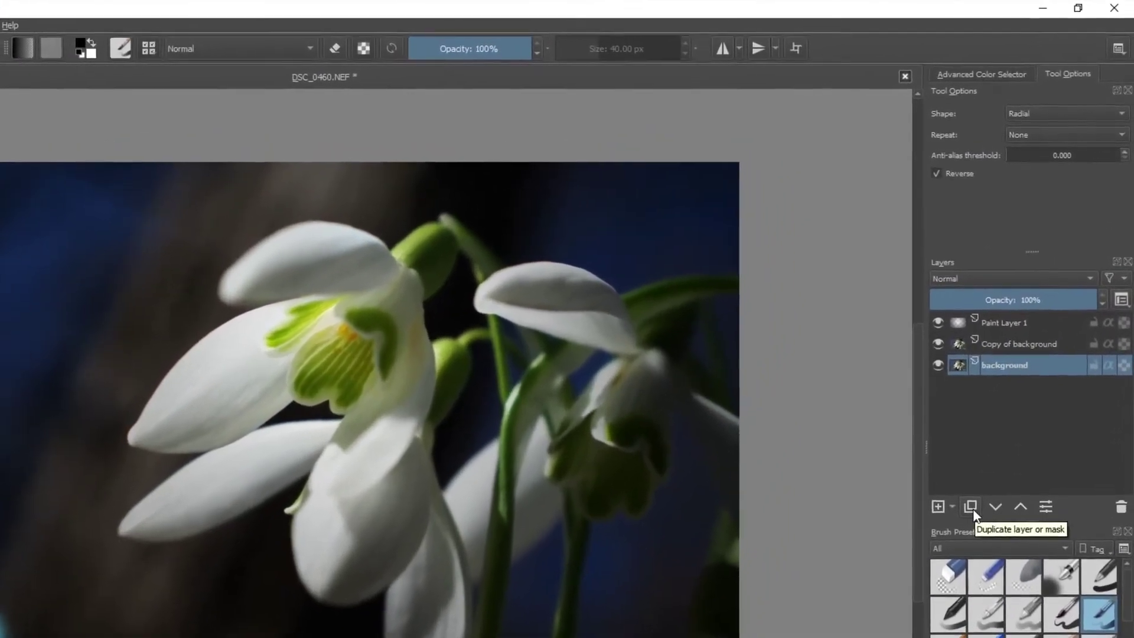
click(983, 472)
drag(986, 417, 973, 413)
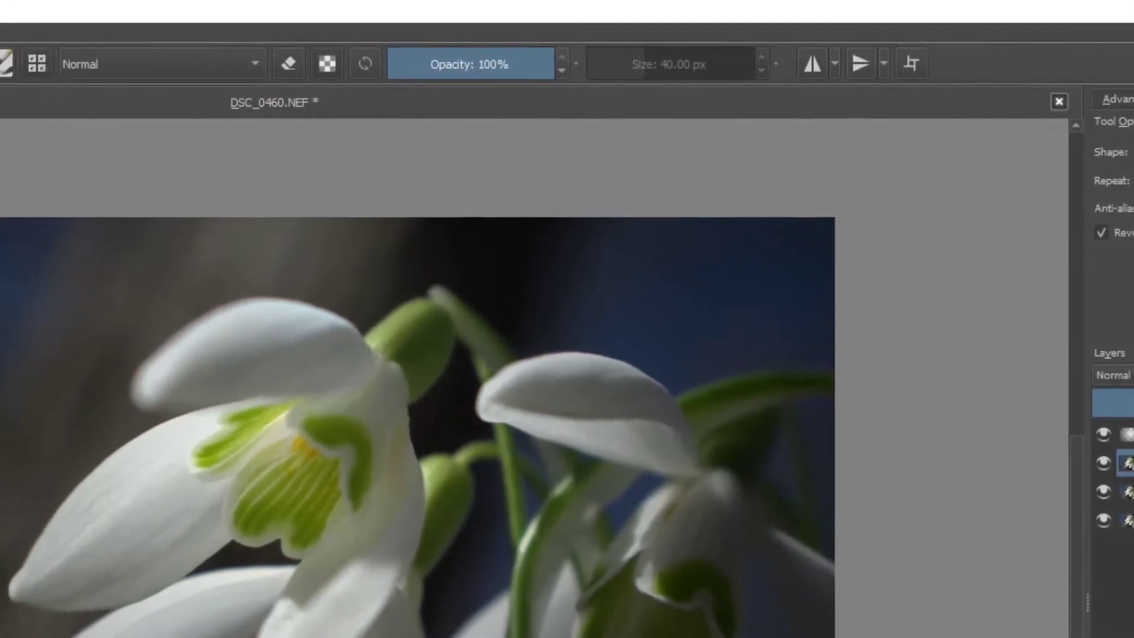
Convert the new copy to greyscale with Filter > Adjust > Desaturate.
click(289, 28)
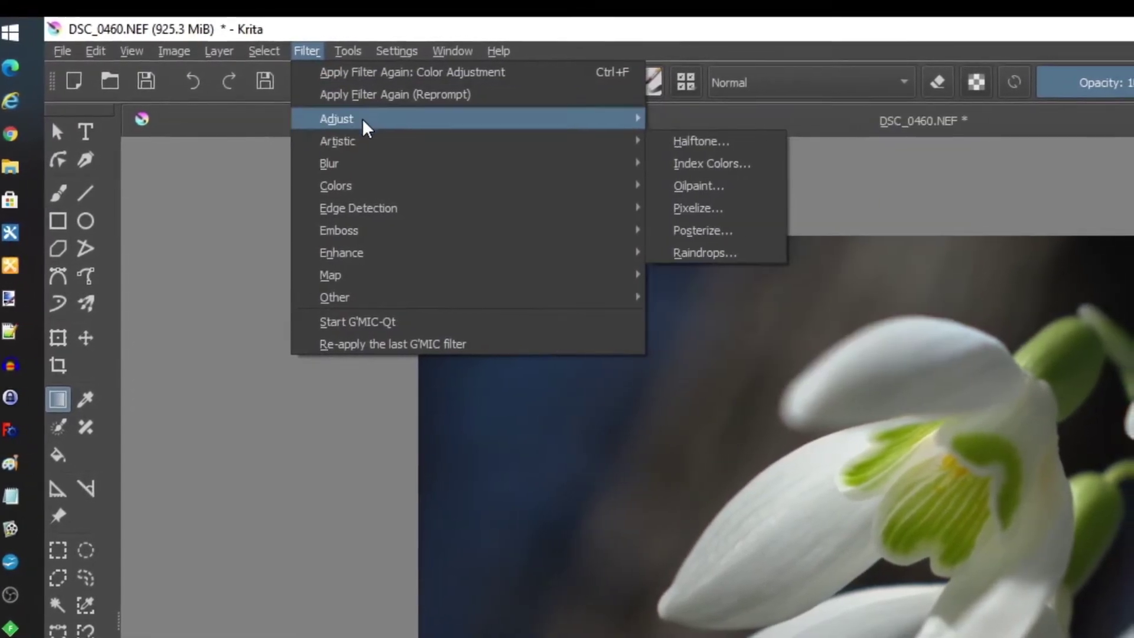
mouse_move(307, 111)
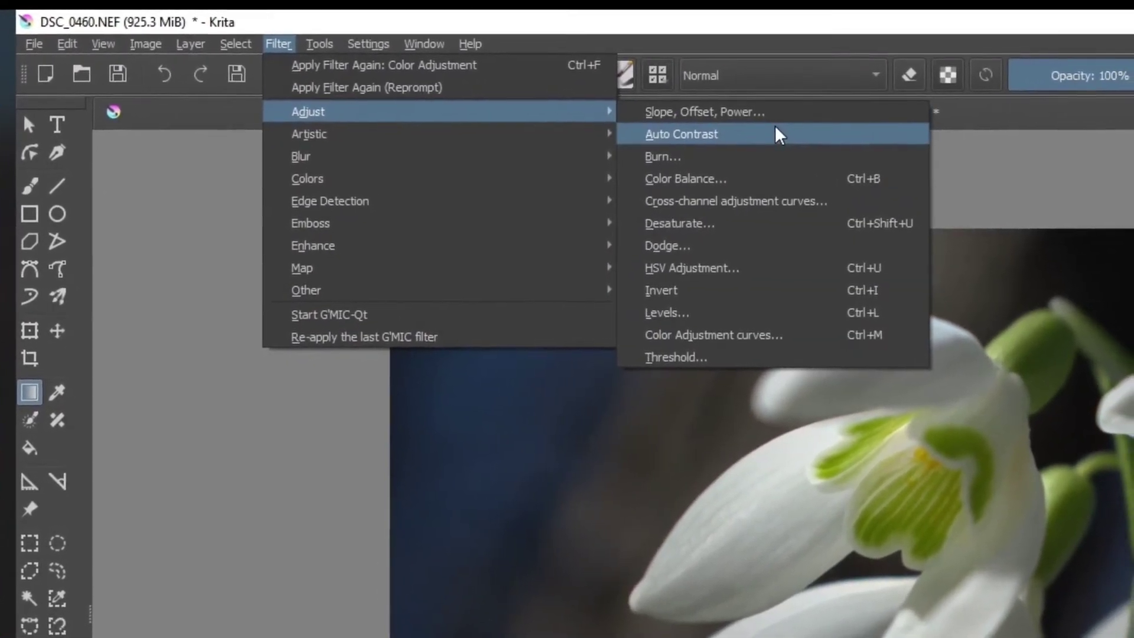
click(708, 223)
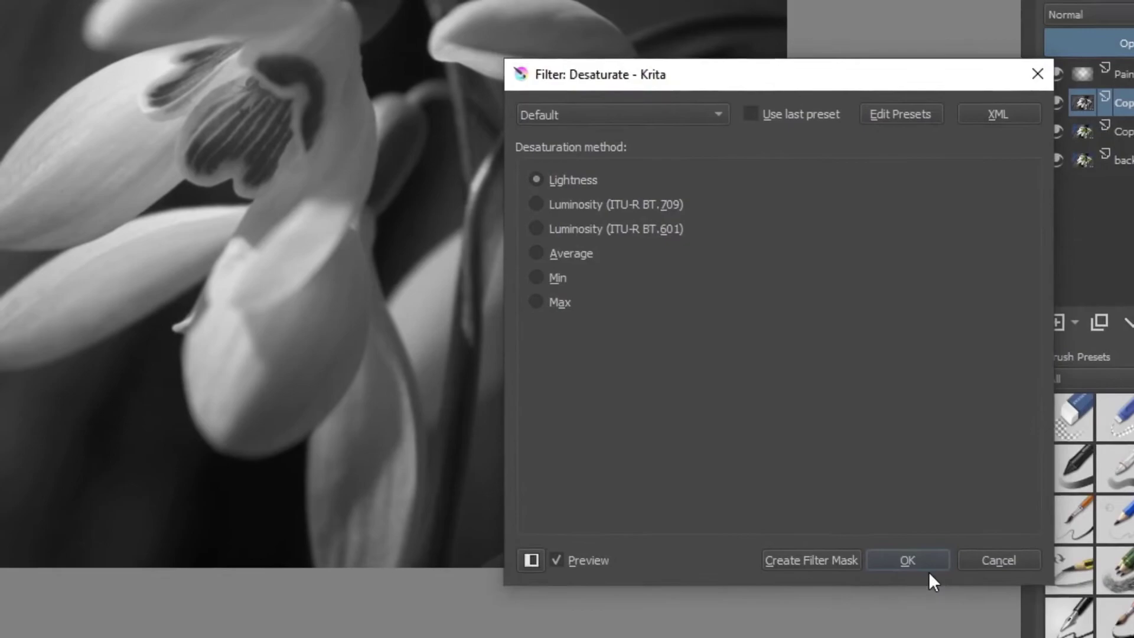
click(925, 564)
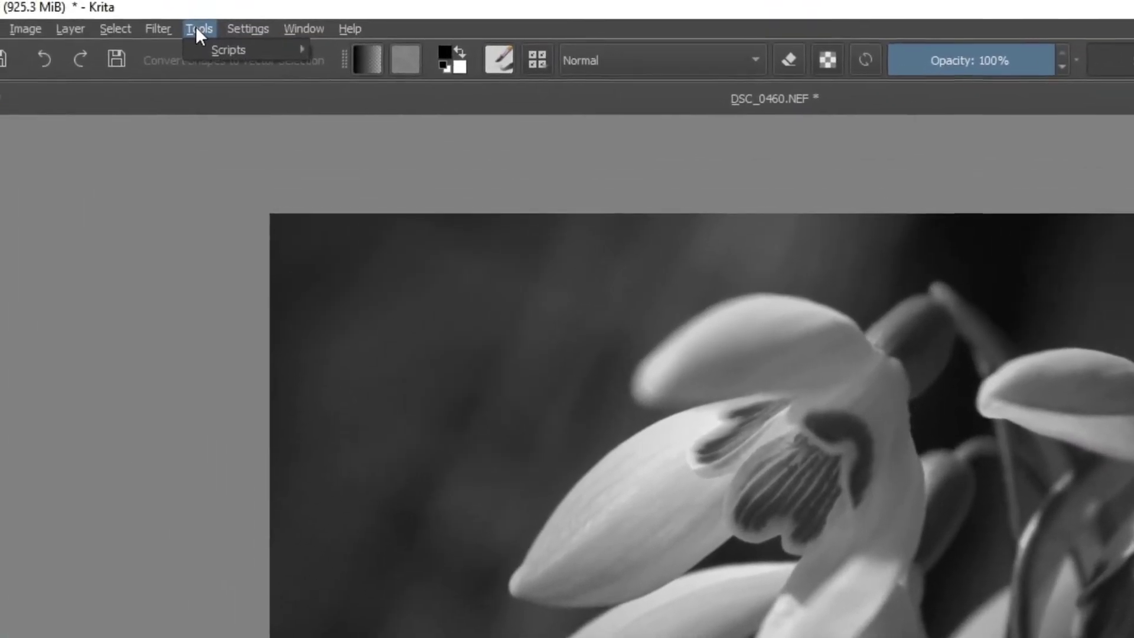
click(154, 38)
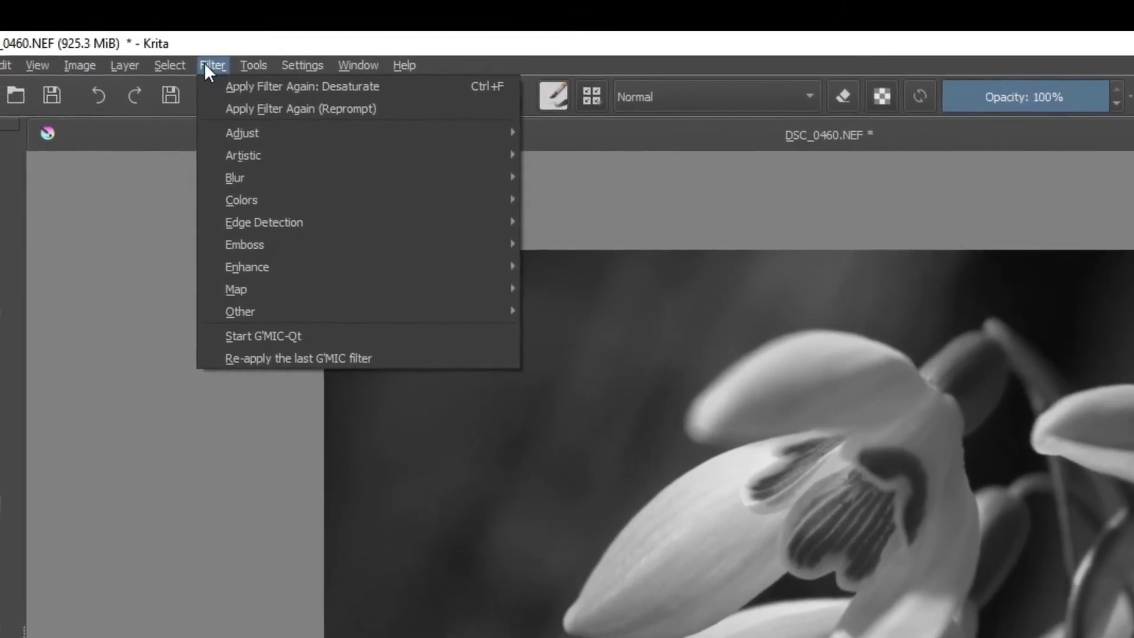
mouse_move(210, 111)
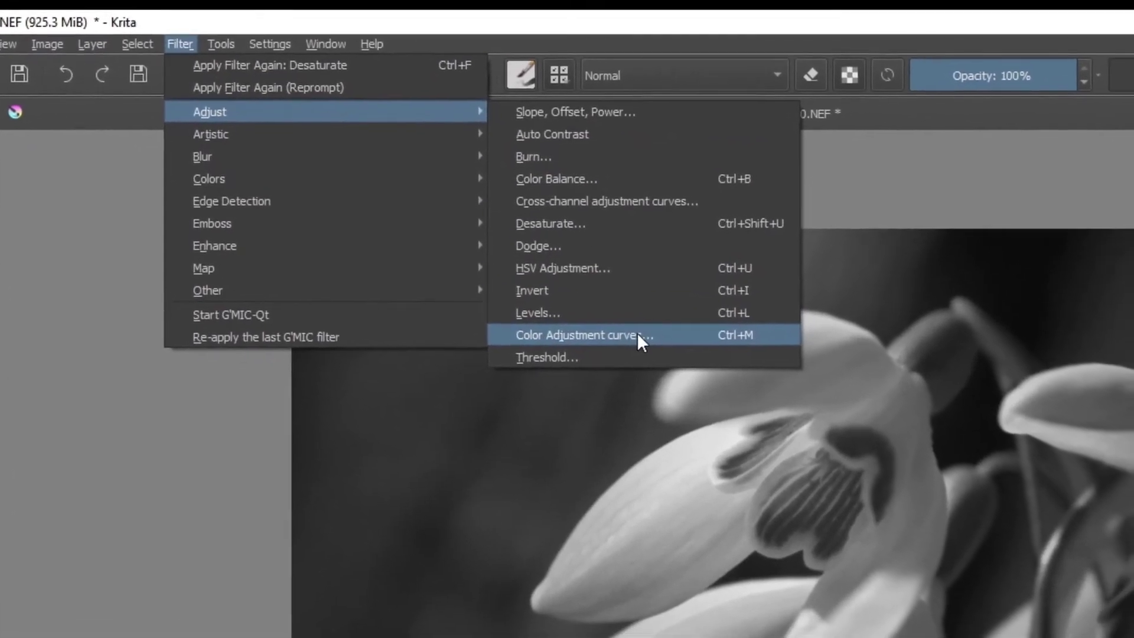
Apply a Color Adjustment curve pulled down at the midtones to Krita's greyscale copy.
click(636, 334)
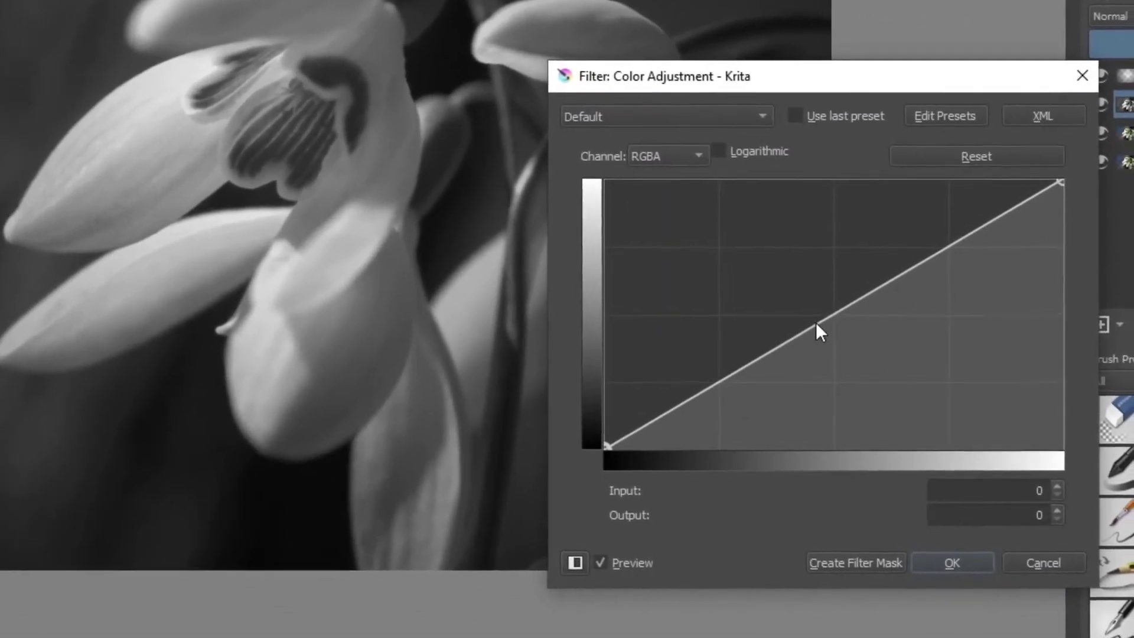
drag(858, 289, 887, 307)
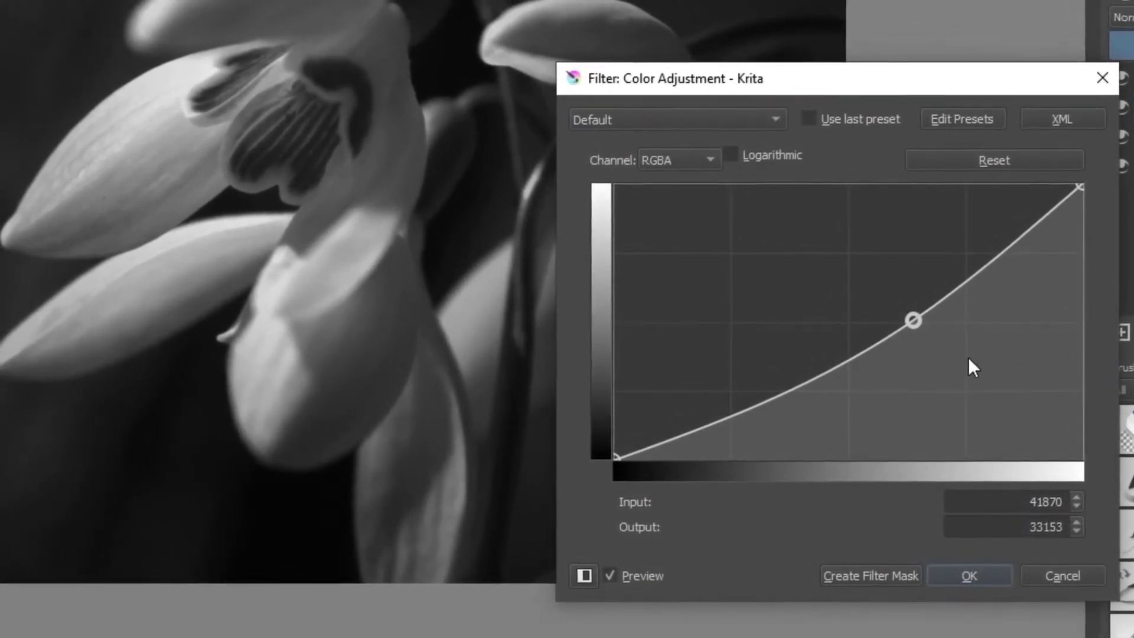
click(996, 574)
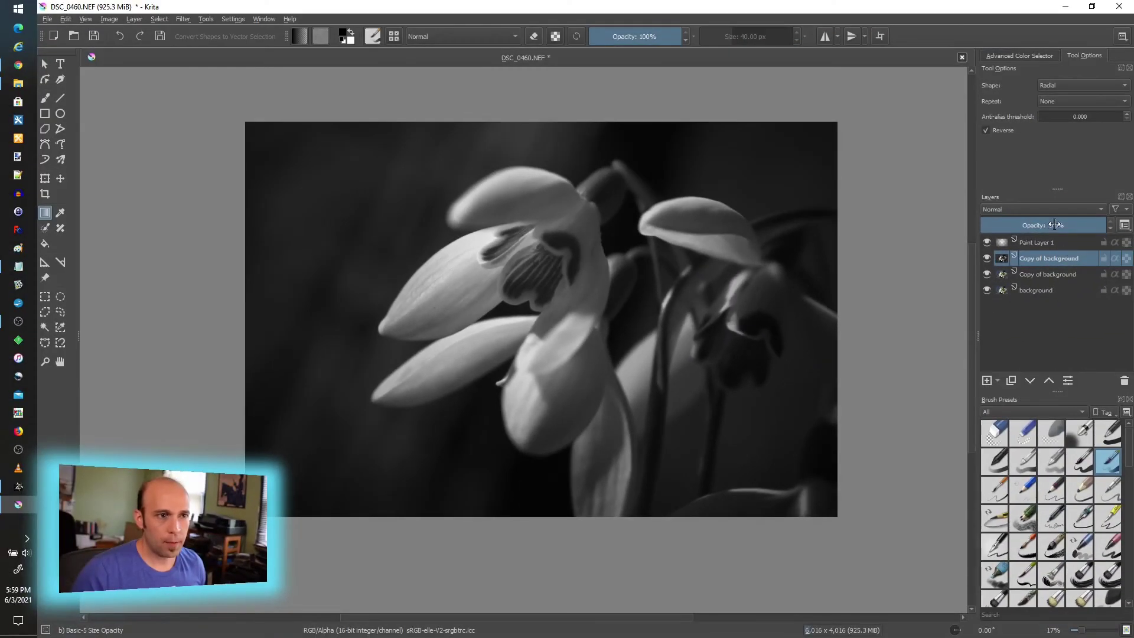
Set the greyscale snowdrop layer to Overlay blend mode at 44% opacity.
click(1045, 208)
click(1040, 218)
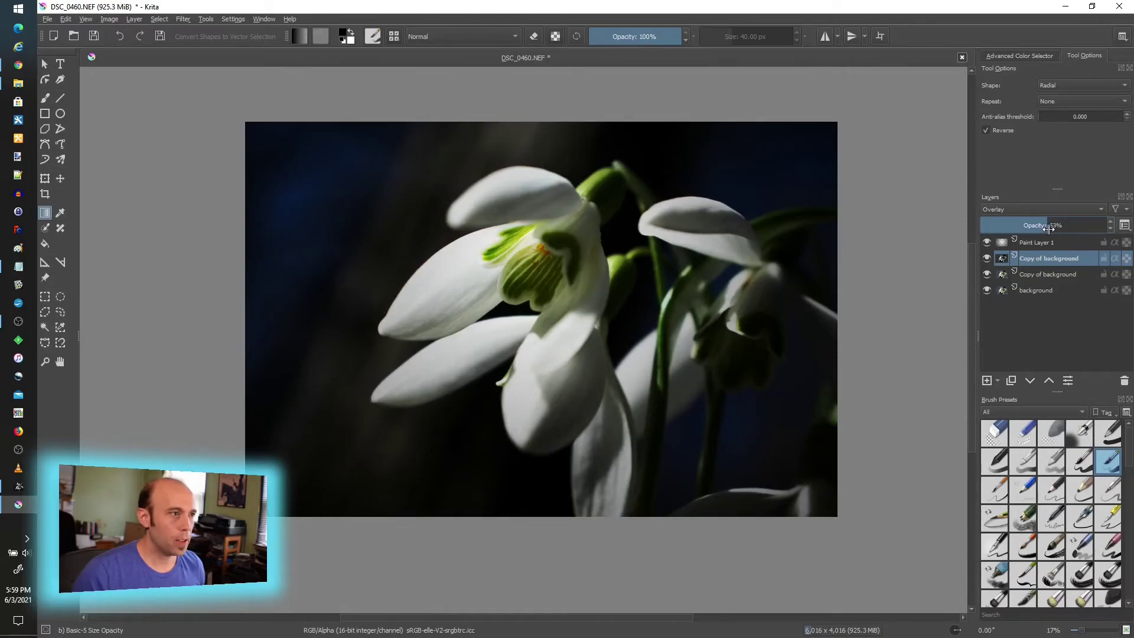
drag(1048, 228, 1029, 227)
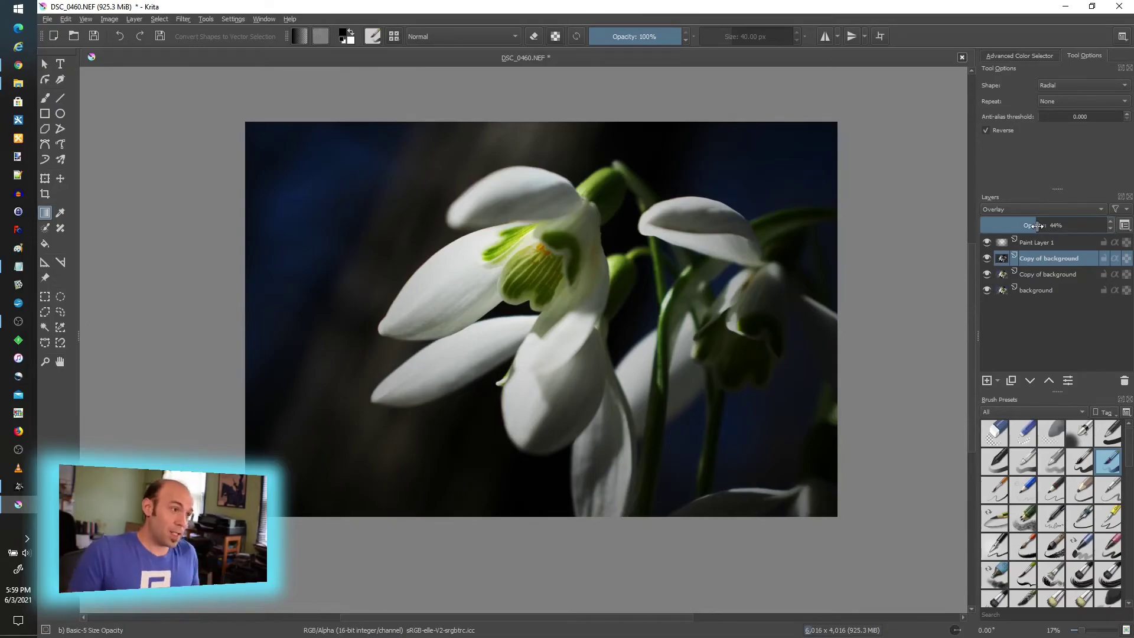
Restore Krita's window and arrange it beside GIMP to compare both snowdrop edits.
double_click(527, 7)
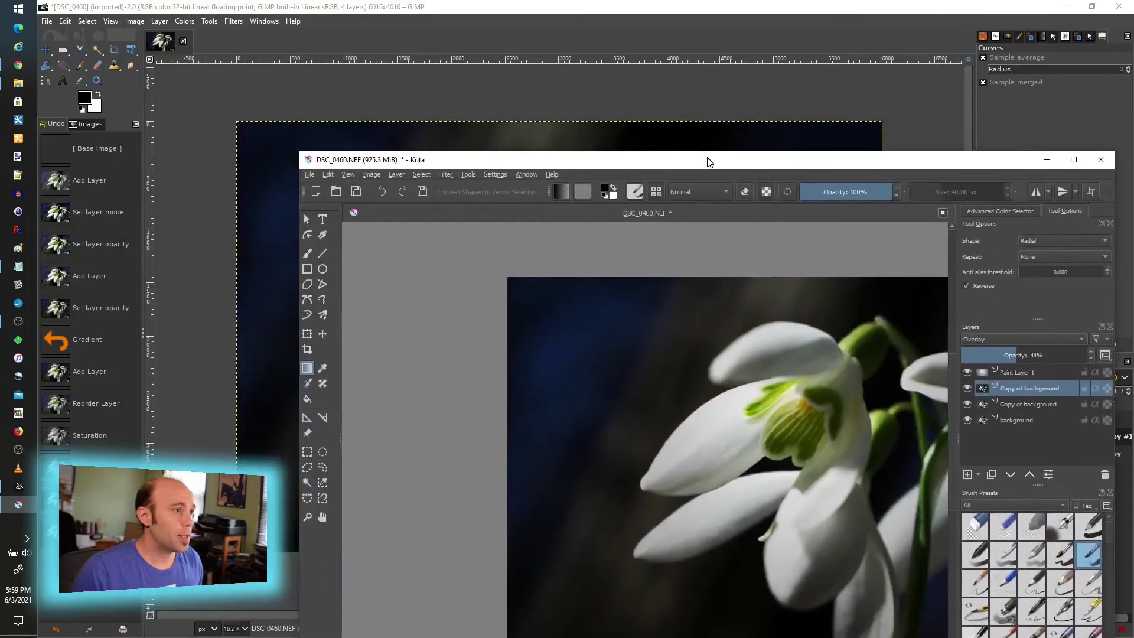
mouse_move(610, 10)
mouse_down()
mouse_move(299, 65)
mouse_move(299, 76)
mouse_up()
mouse_move(868, 181)
mouse_down()
mouse_move(1015, 111)
mouse_move(956, 110)
mouse_up()
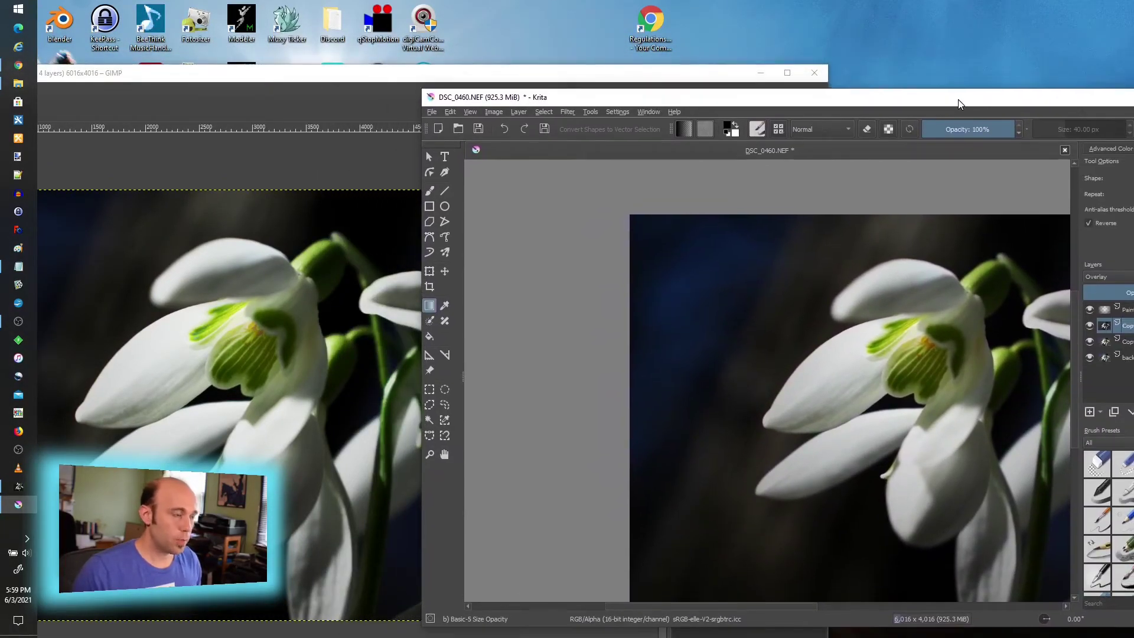